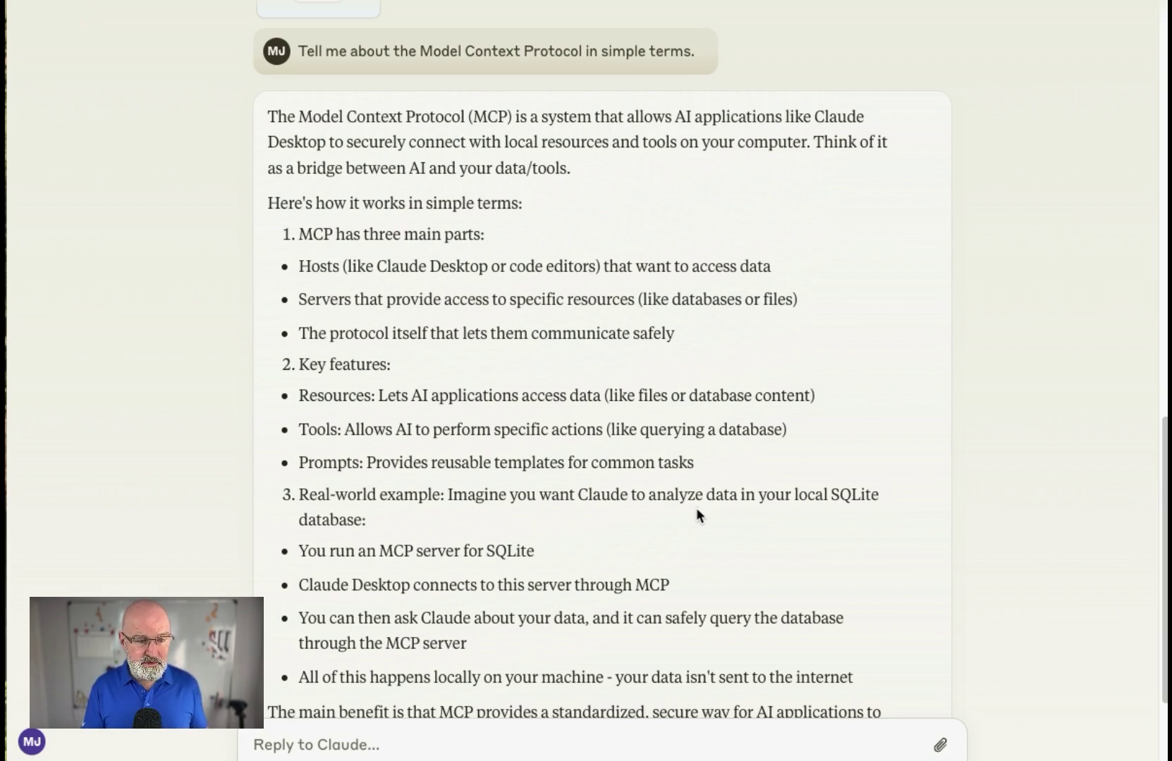
# Scroll through the earlier conversation and place the cursor in the reply box.
pyautogui.scroll(-4, 677, 675)
pyautogui.scroll(4, 662, 663)
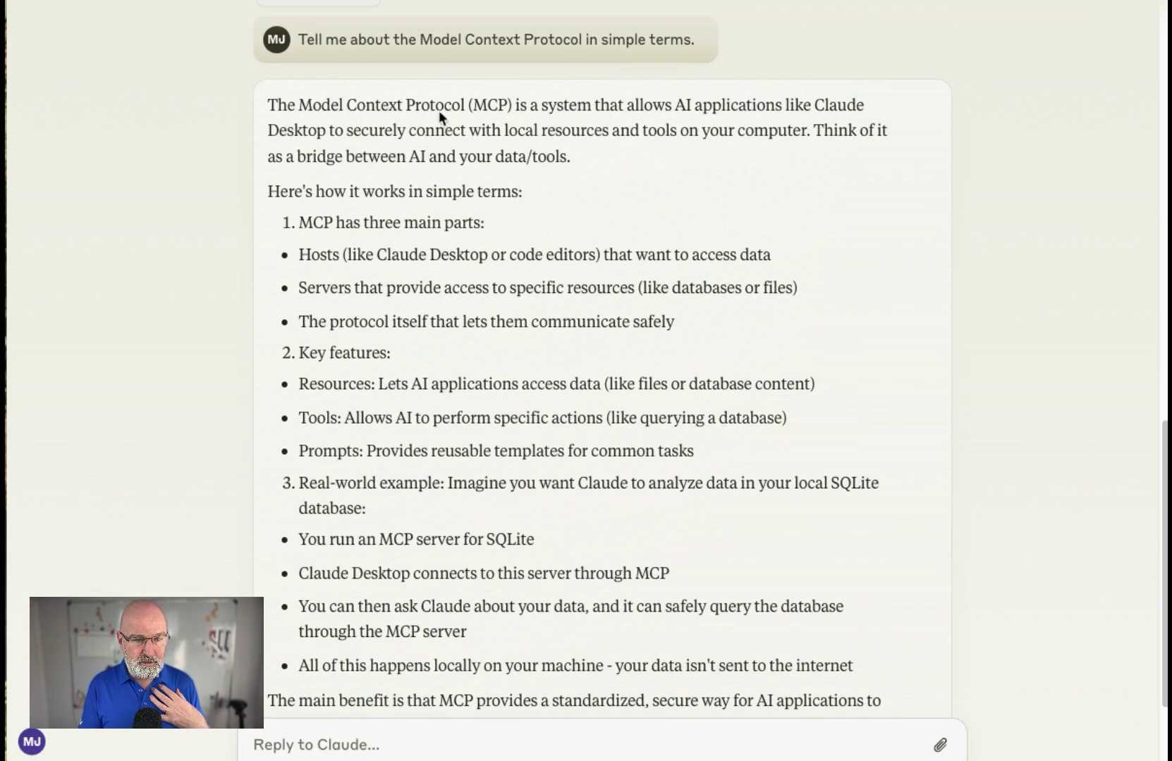
pyautogui.scroll(-1, 508, 255)
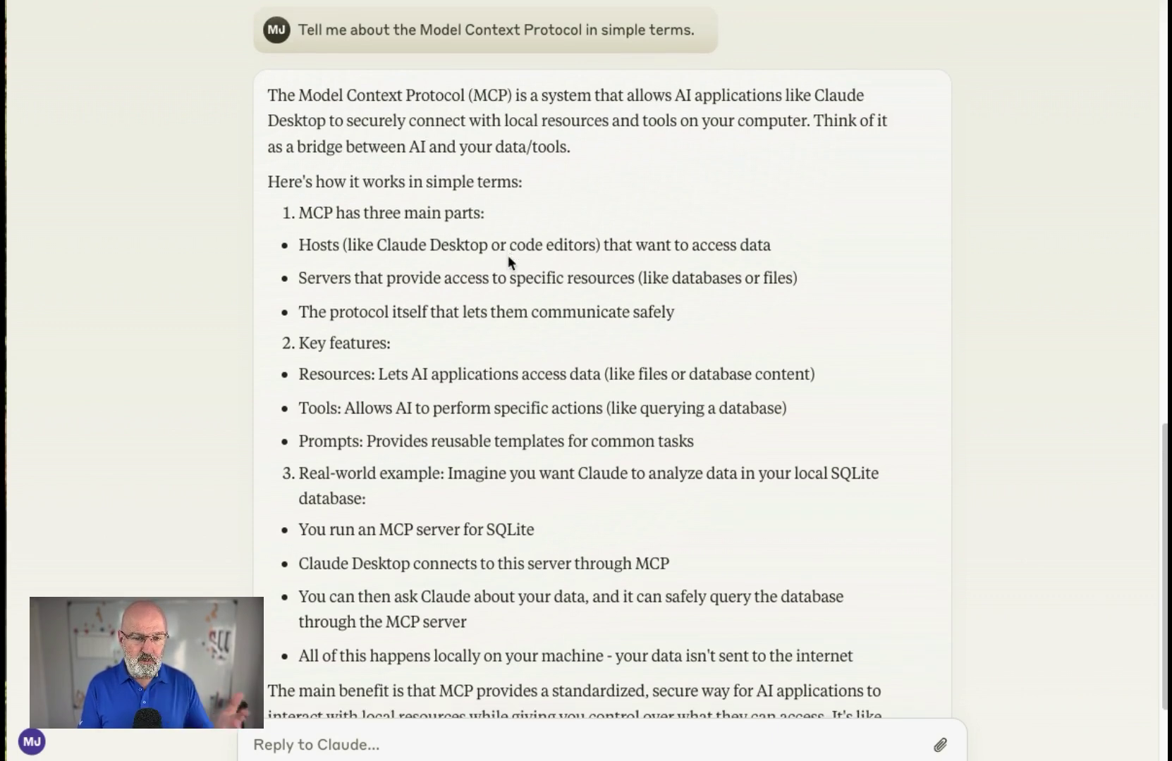
pyautogui.scroll(-5, 508, 255)
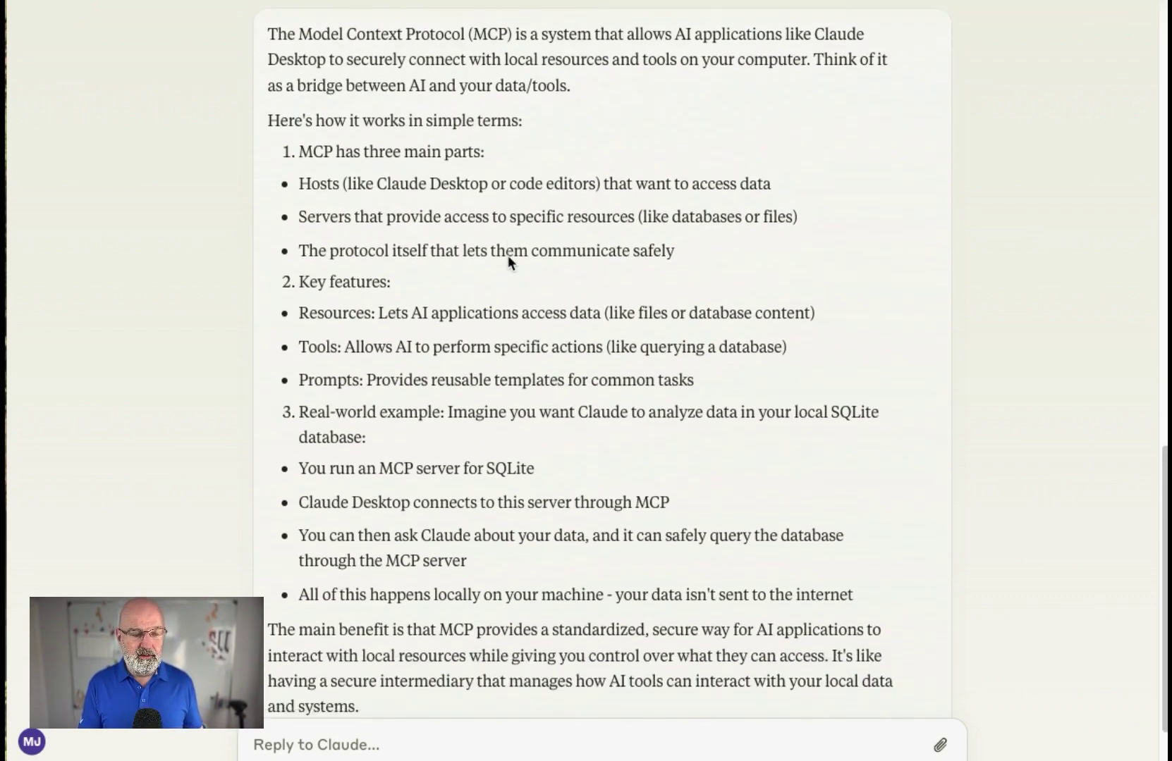
pyautogui.scroll(2, 508, 255)
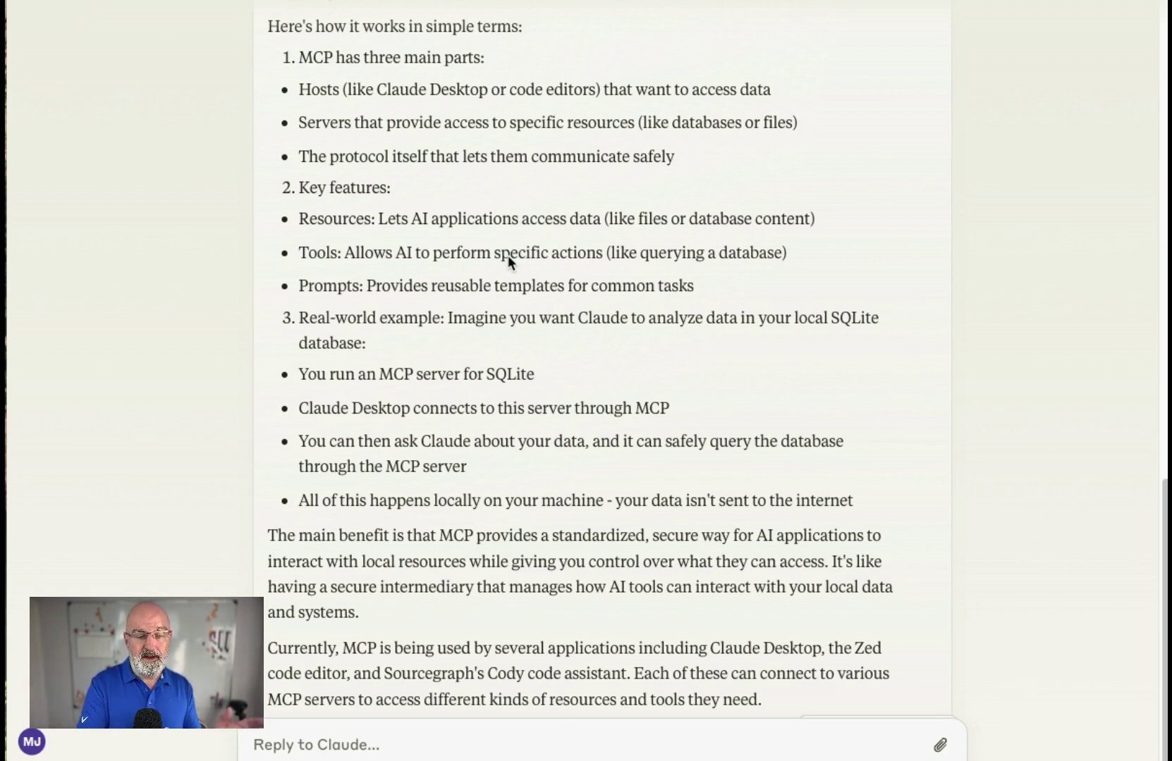
pyautogui.scroll(-2, 479, 651)
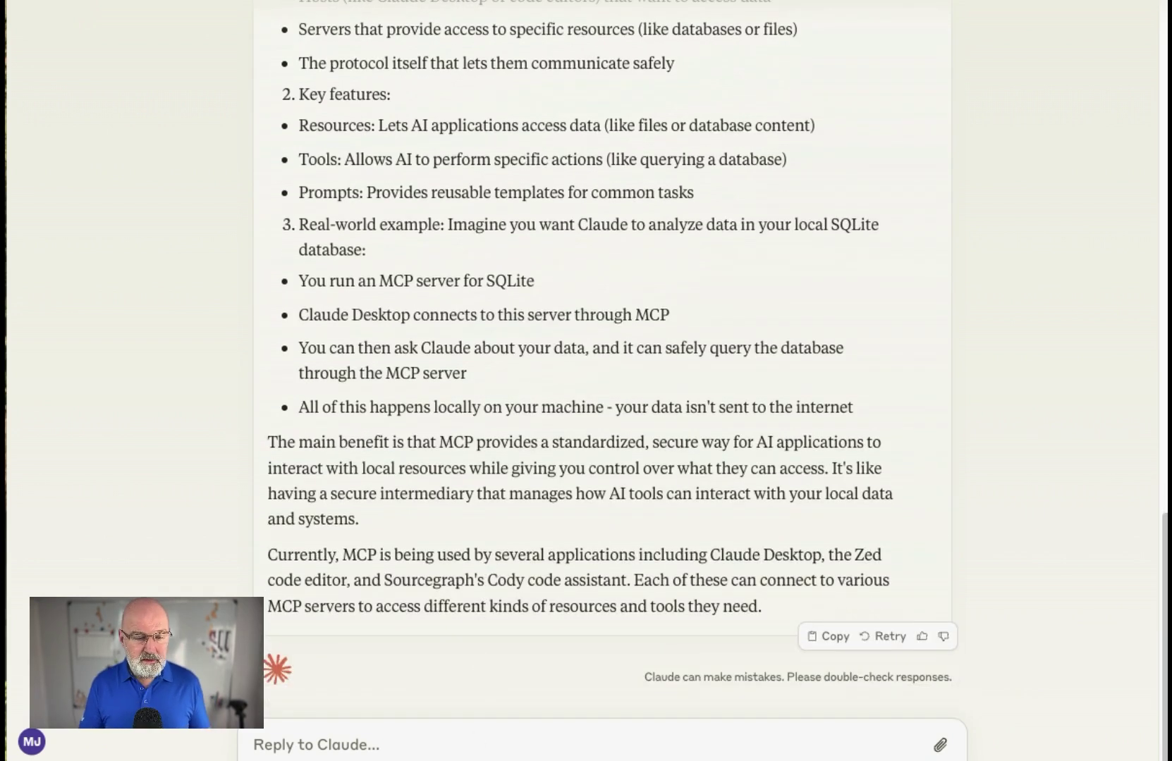
pyautogui.click(494, 756)
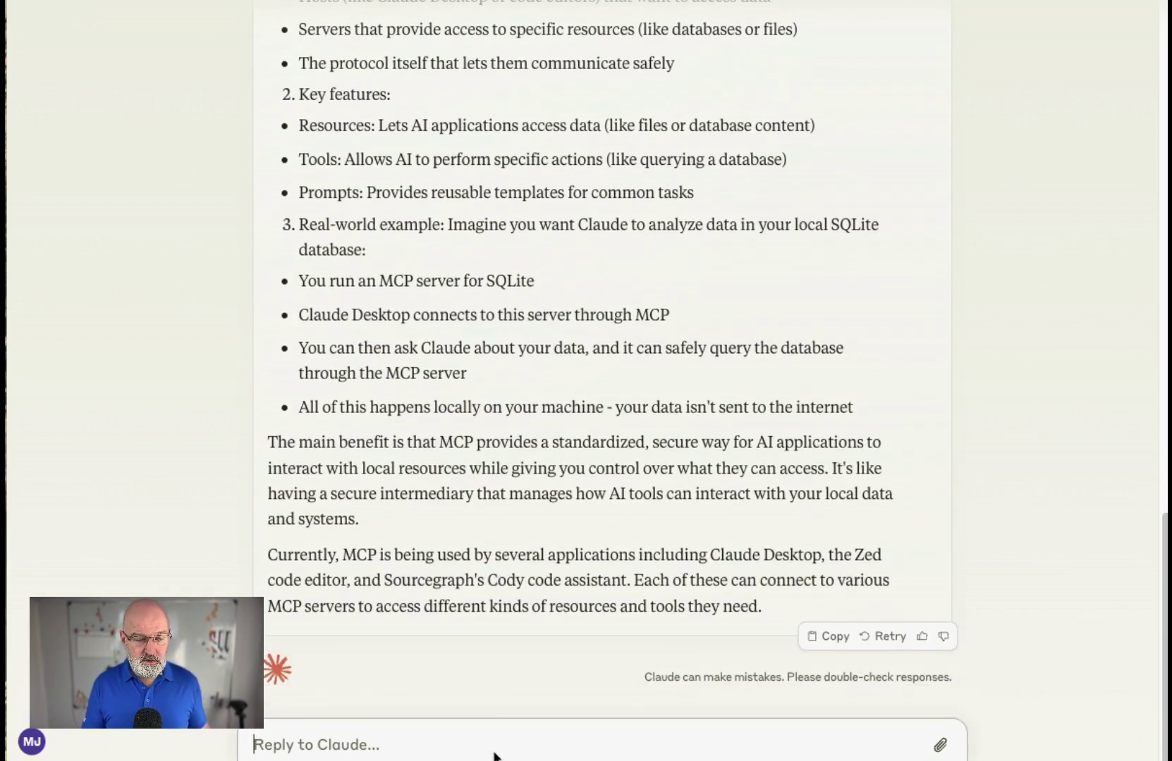
# Browse the list of MCP tools available to Claude.
pyautogui.click(865, 753)
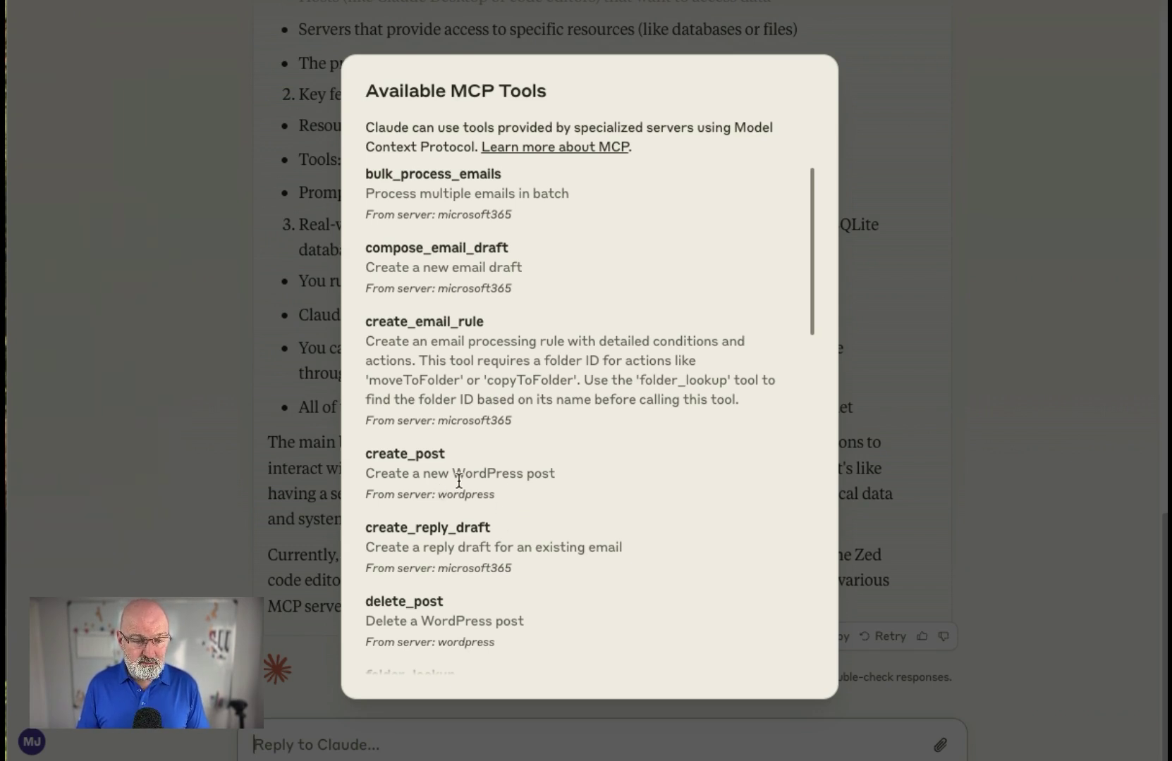
pyautogui.scroll(-1, 438, 474)
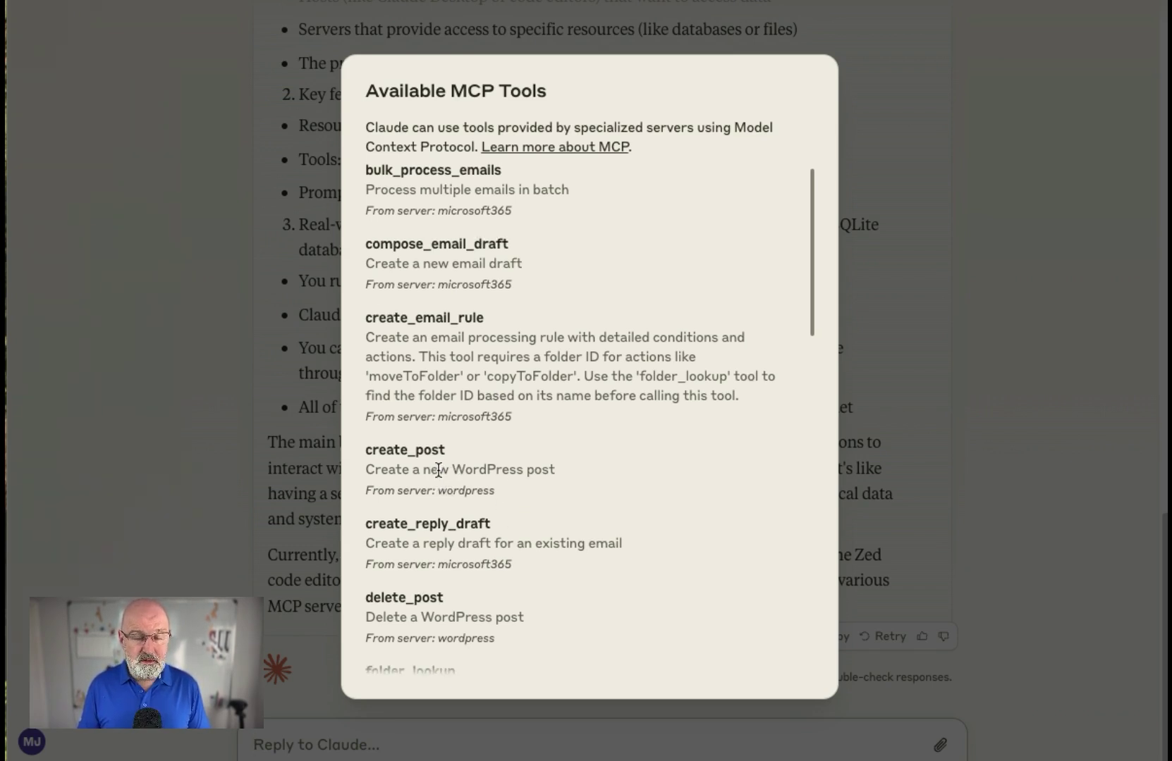
pyautogui.scroll(-2, 441, 474)
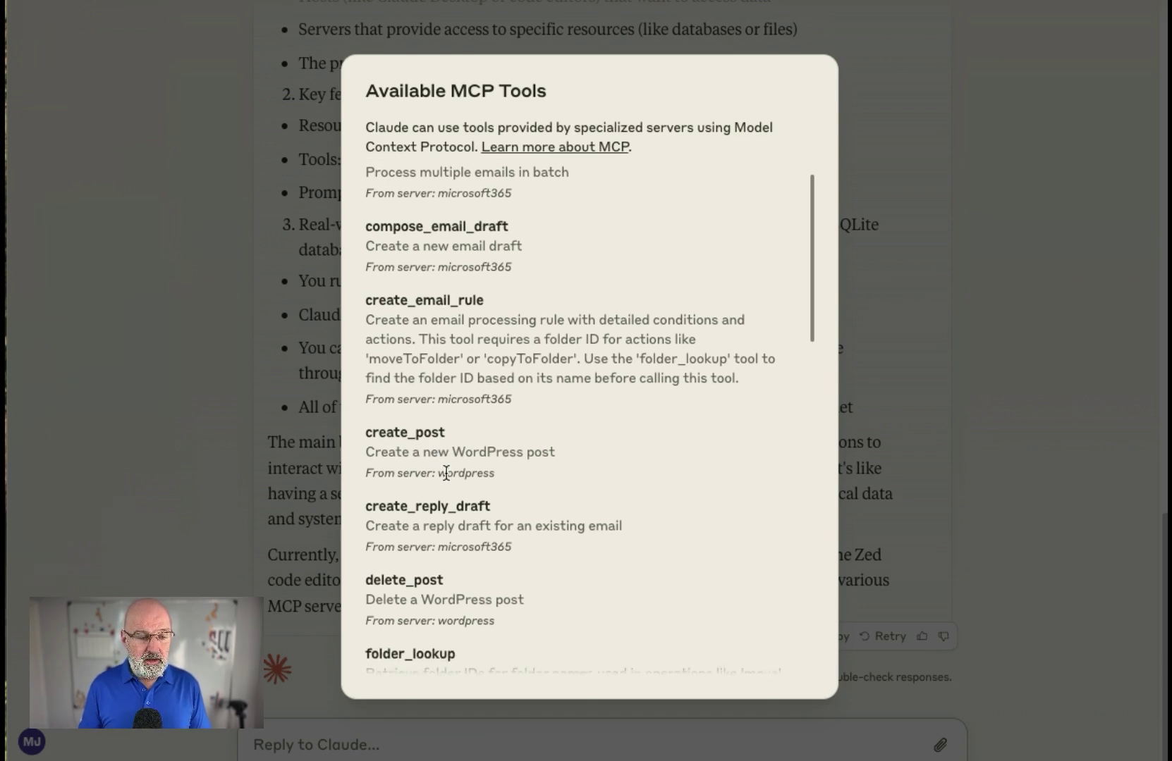
pyautogui.scroll(-5, 473, 524)
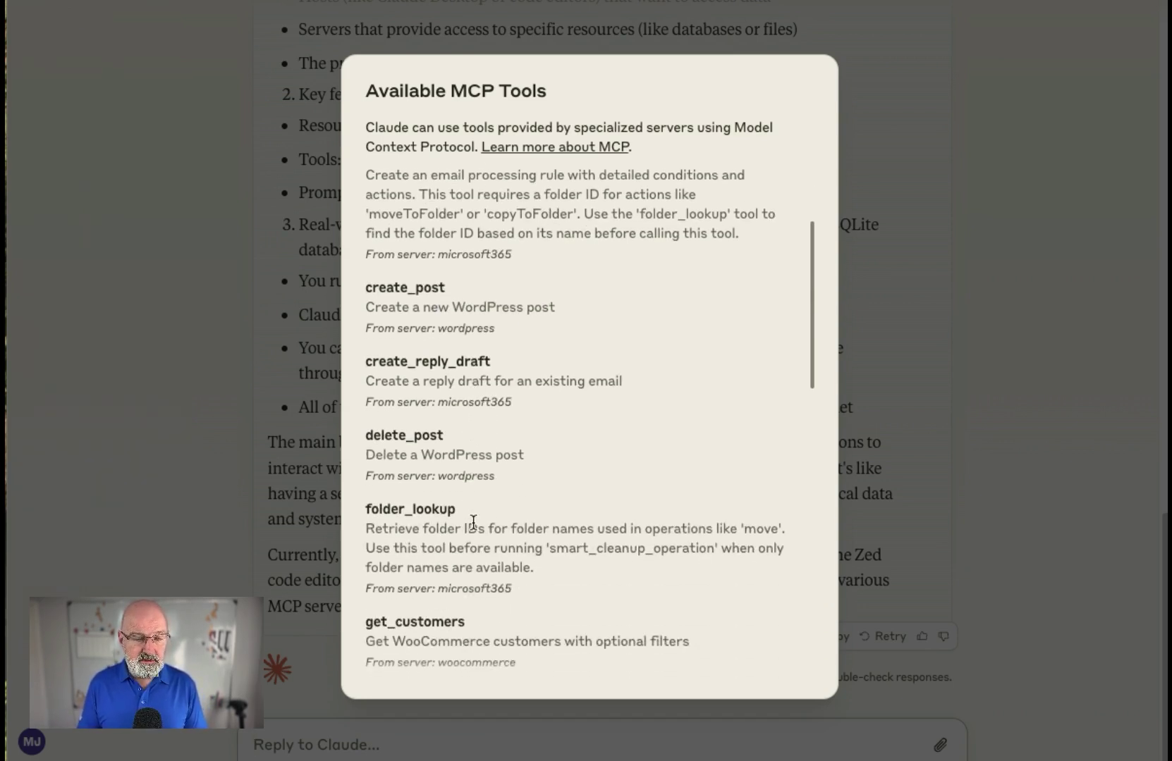
pyautogui.scroll(-5, 471, 471)
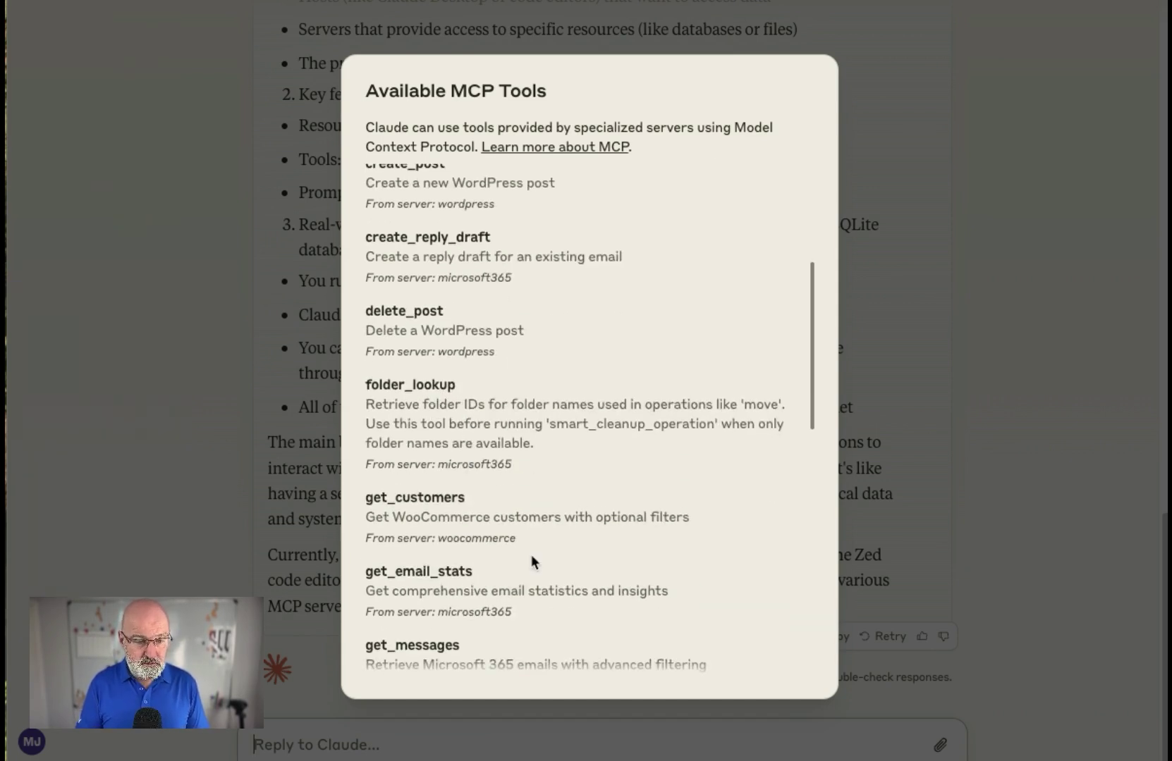
pyautogui.scroll(-2, 532, 561)
pyautogui.scroll(-1, 532, 556)
pyautogui.scroll(10, 531, 556)
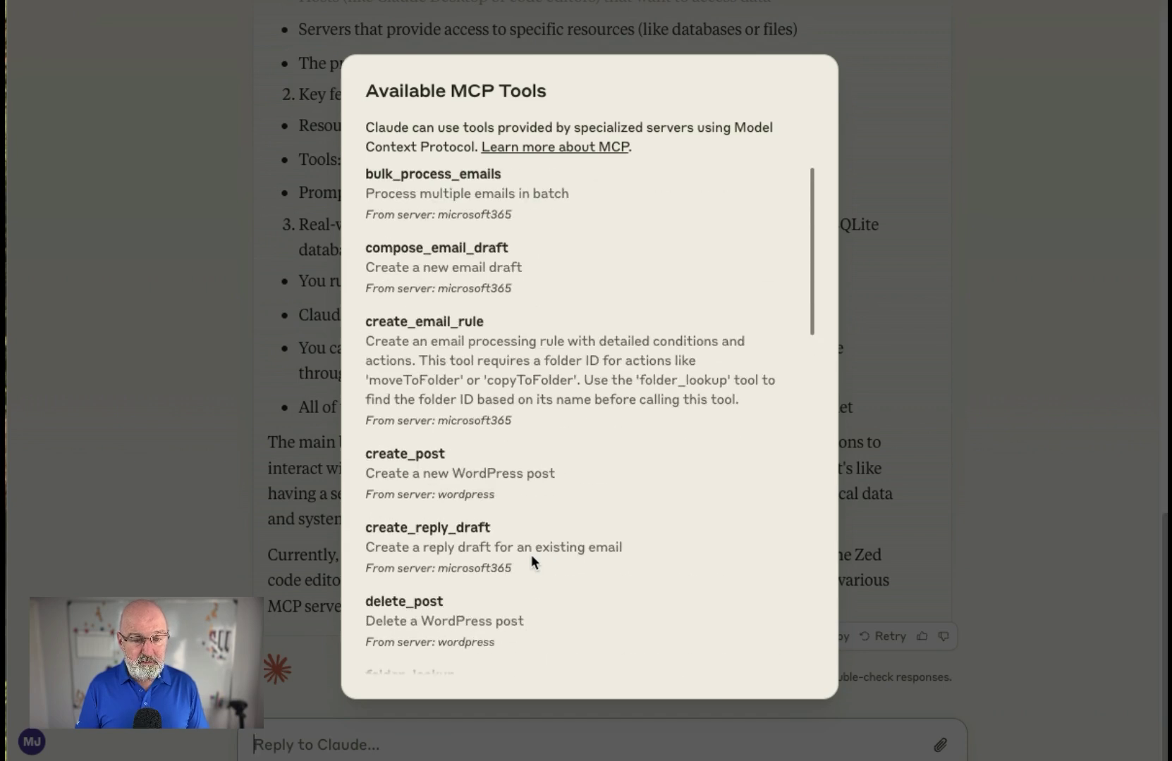
# Ask Claude 'Please list my last 5 emais'.
pyautogui.click(949, 418)
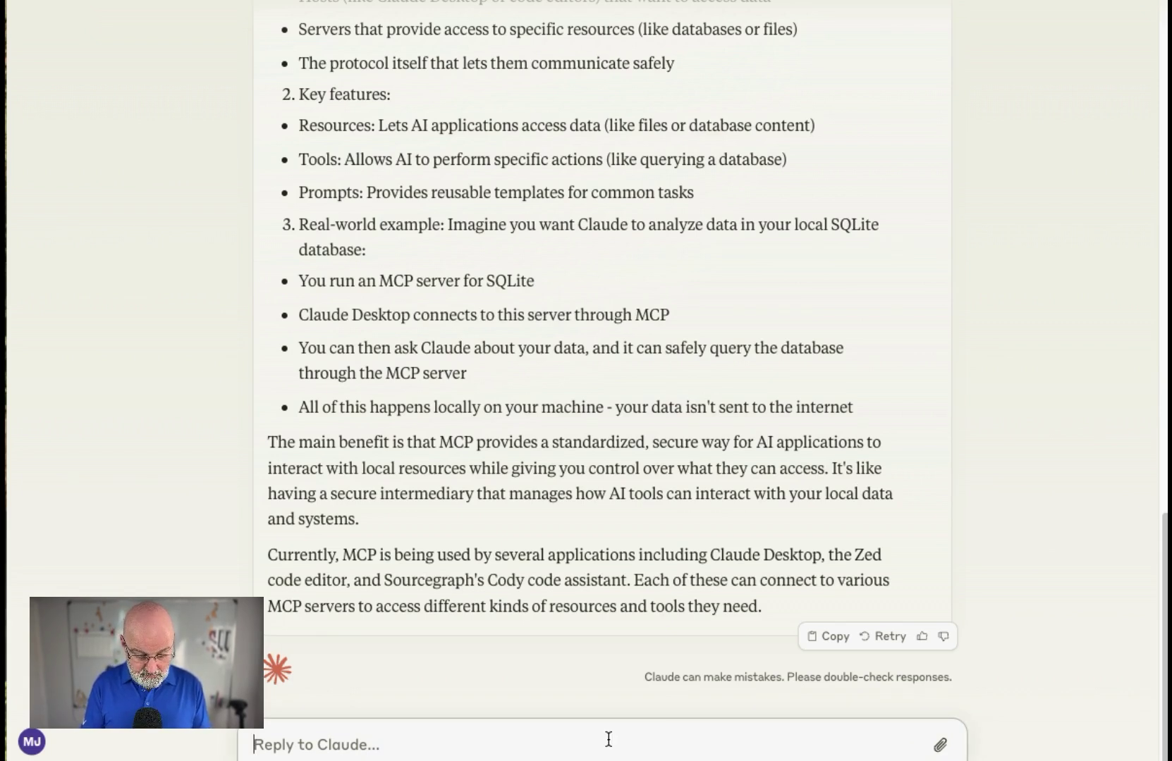
pyautogui.write('Please li')
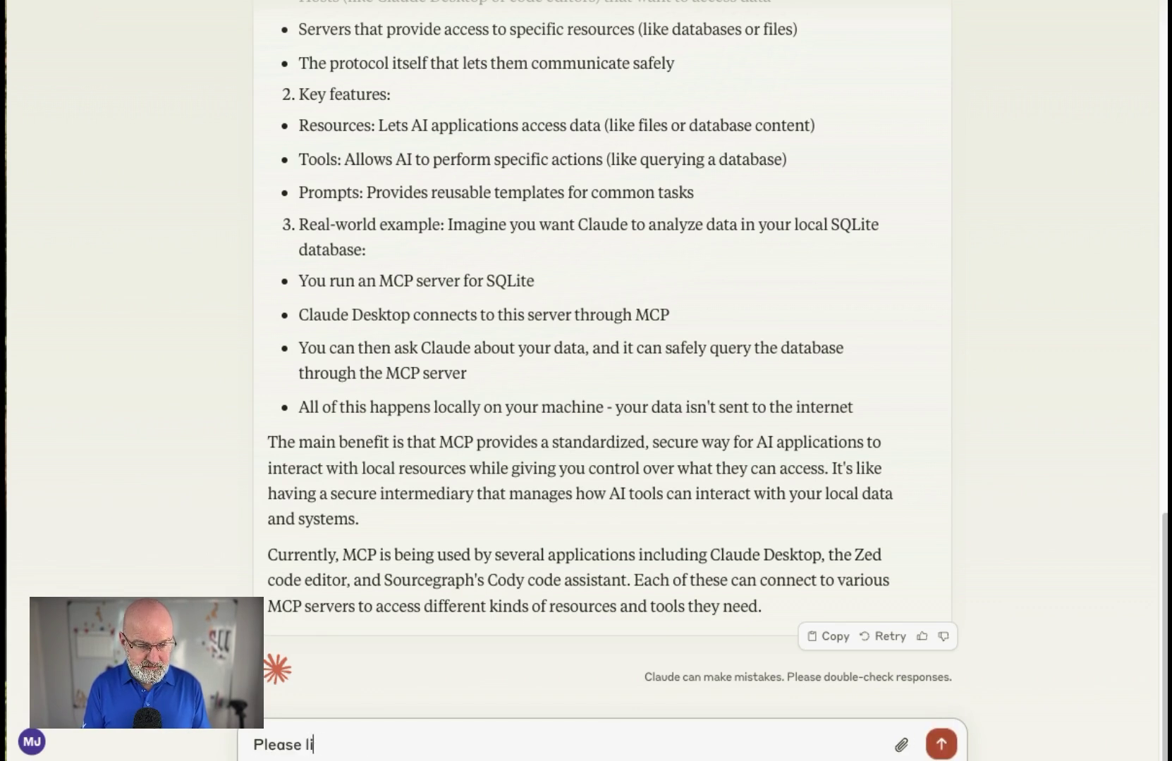
pyautogui.write('st my last 5 emais')
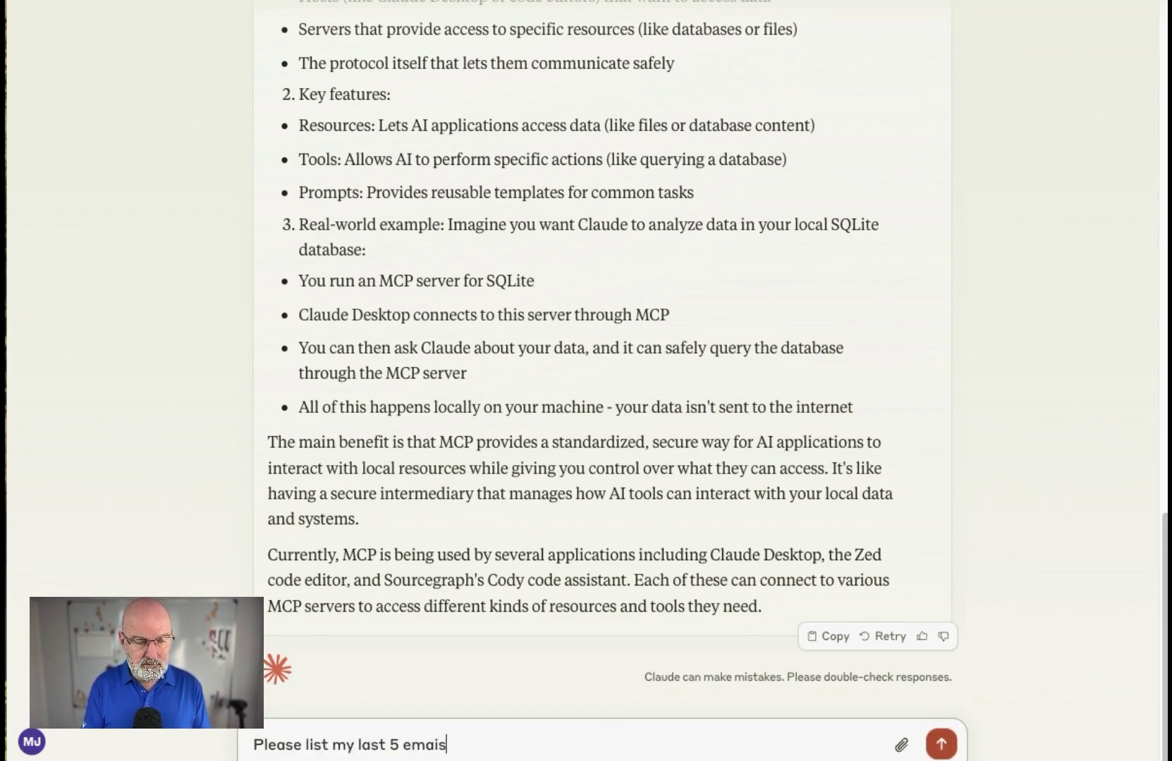
pyautogui.press('Return')
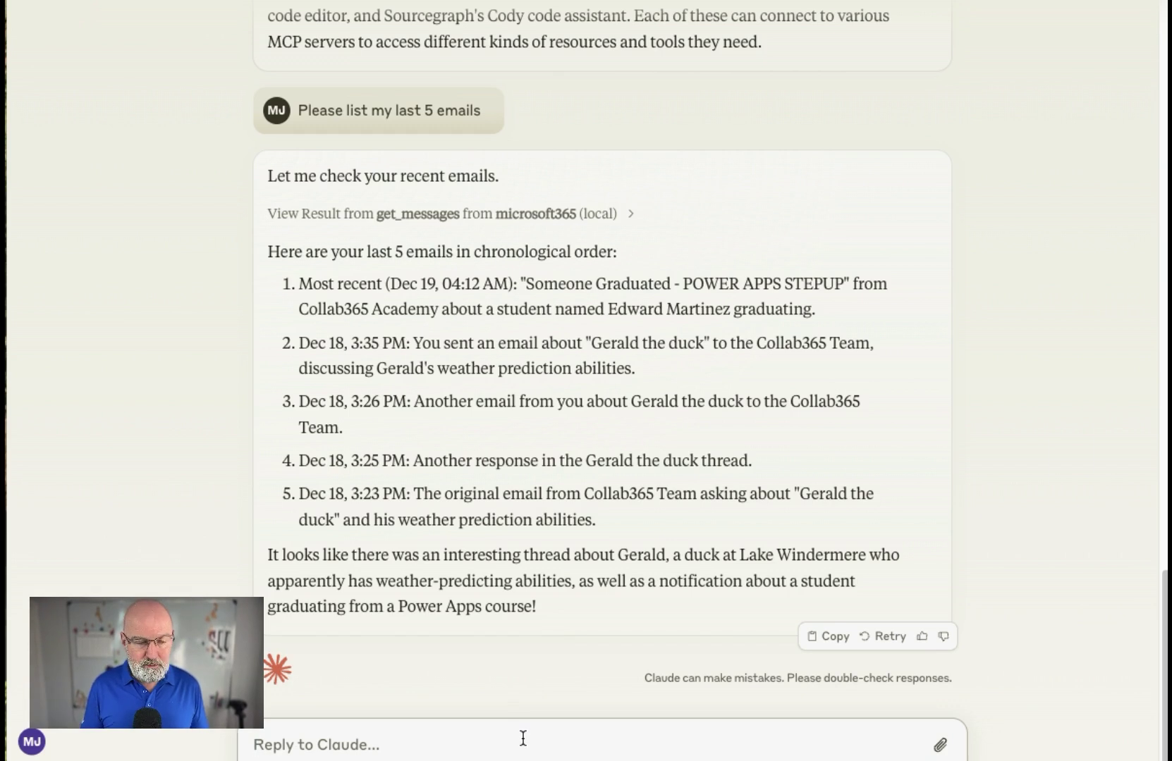
# Ask Claude to suggest mailbox cleanup ideas and create a mail rule for me.
pyautogui.write('P')
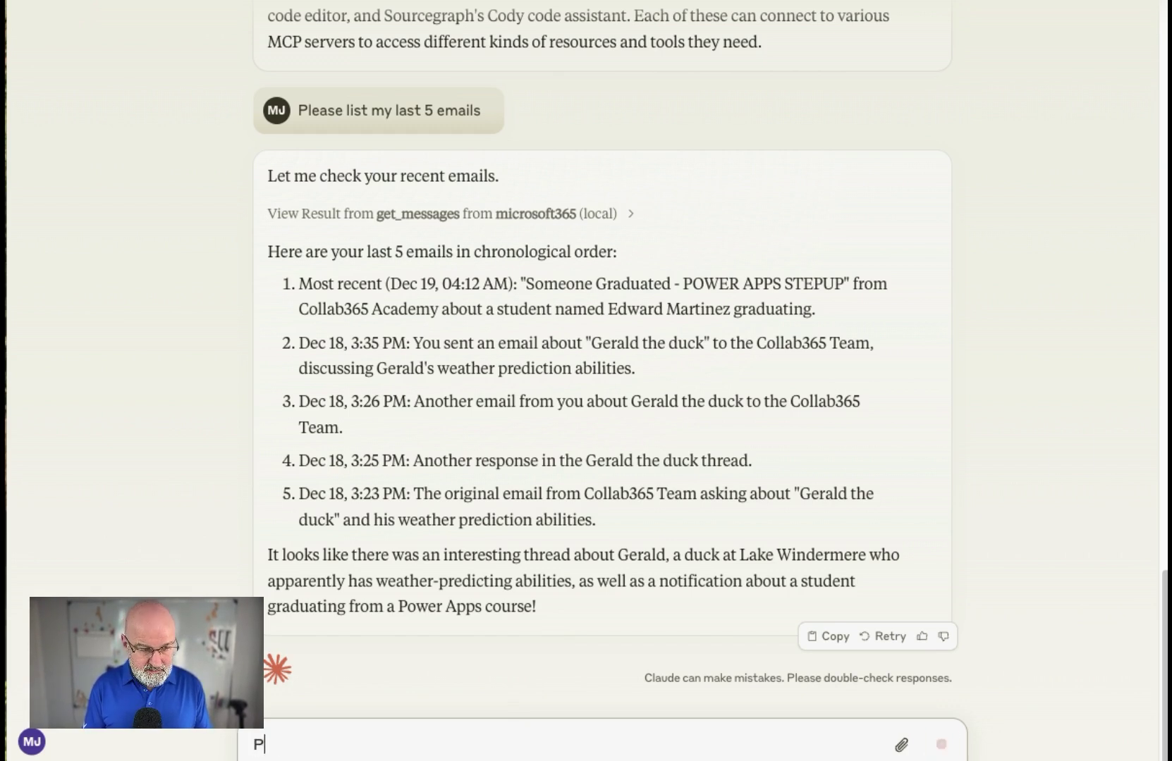
pyautogui.write('lease sugges')
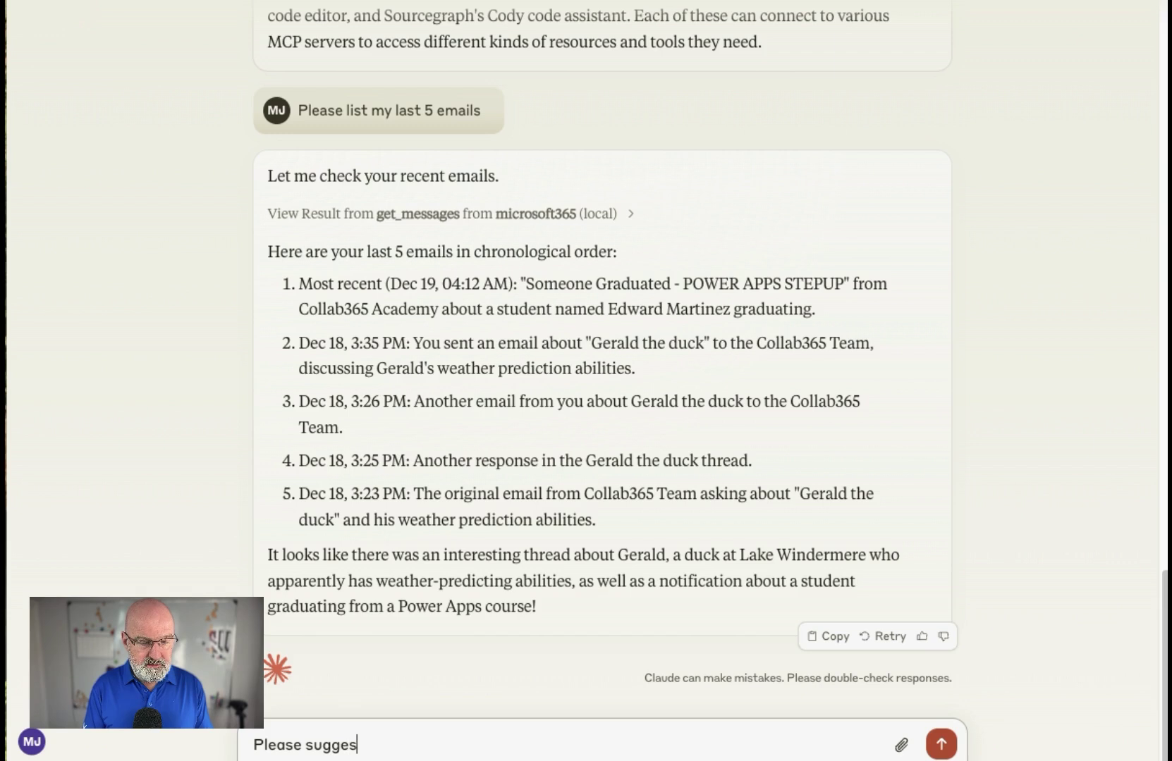
pyautogui.write('t ways that I c')
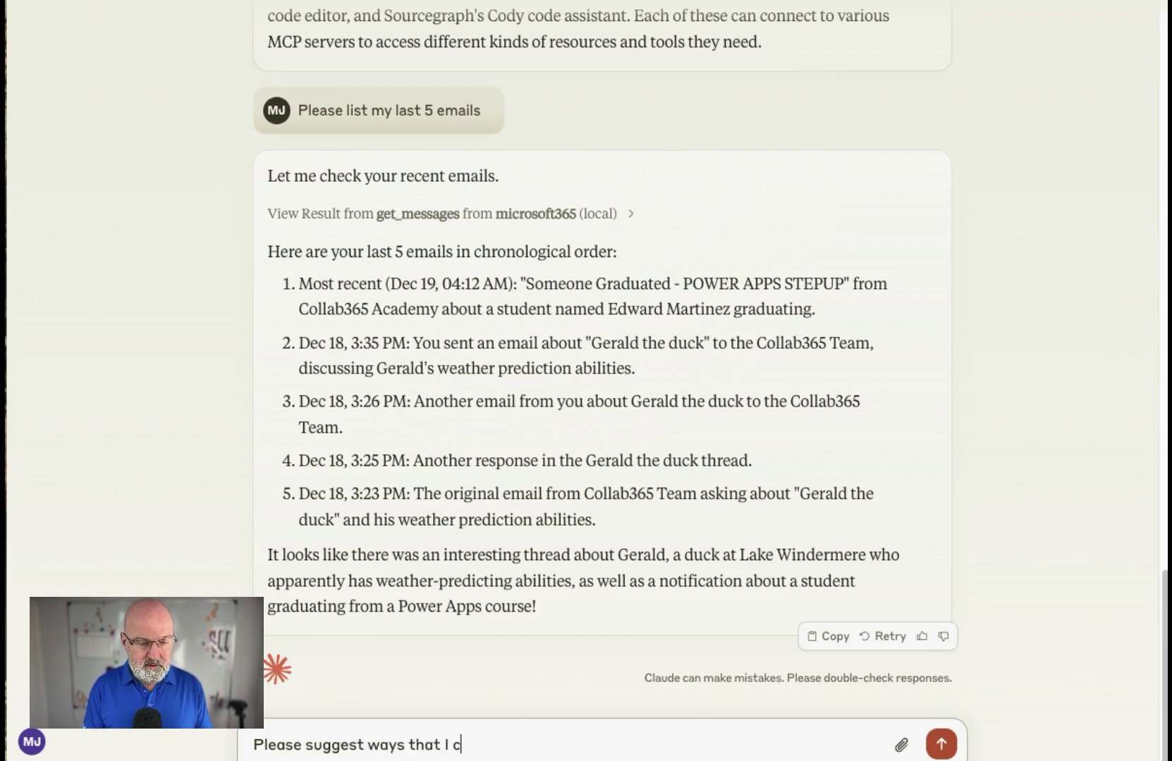
pyautogui.write('an clean up my mailbox')
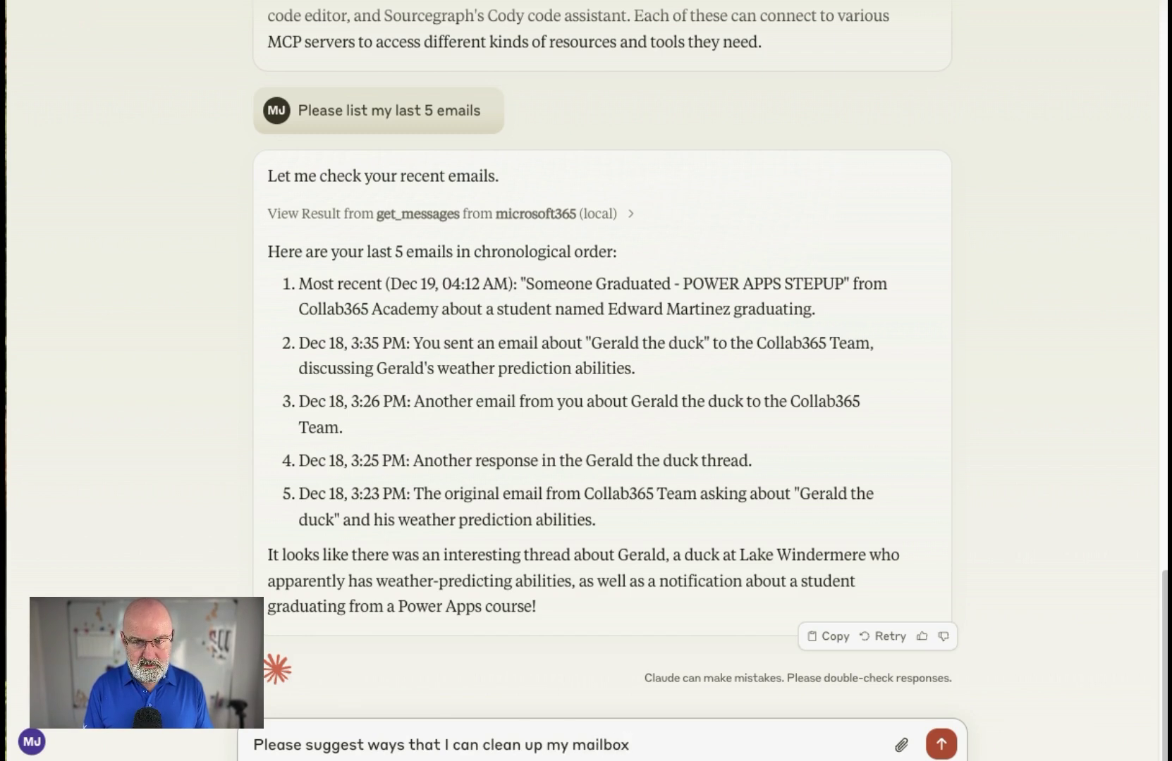
pyautogui.write(' and')
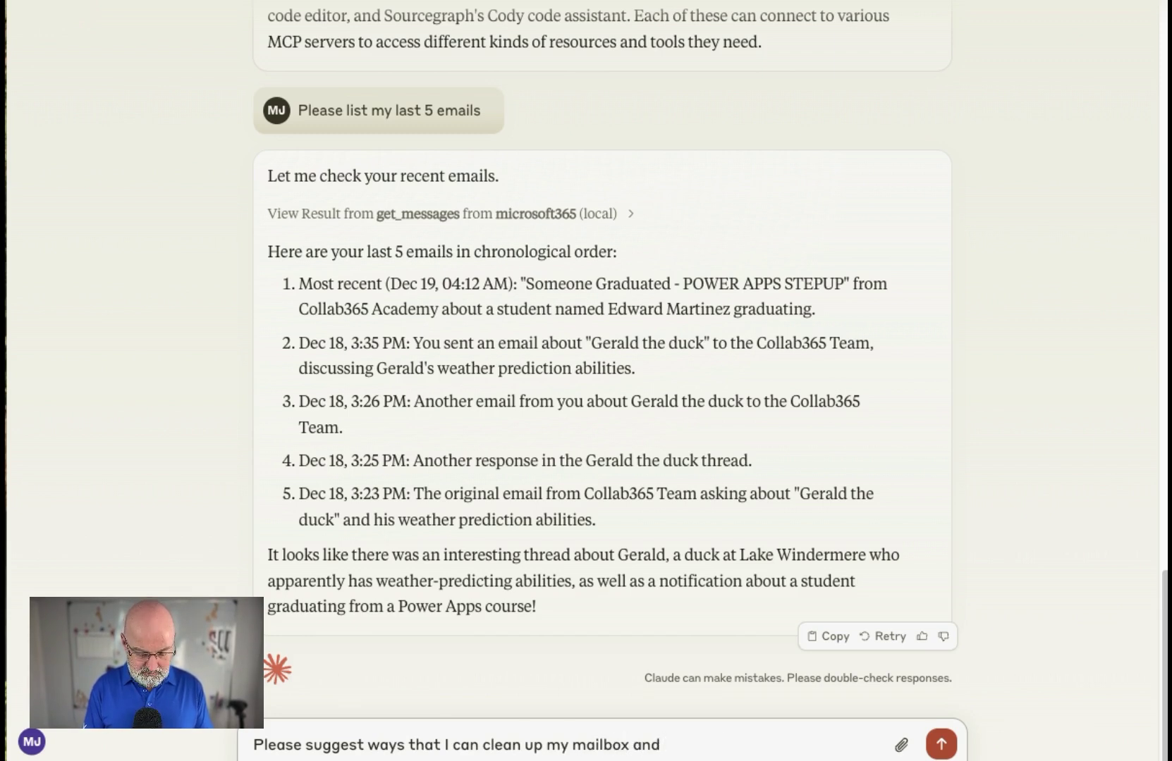
pyautogui.write(' create a mail rule for e')
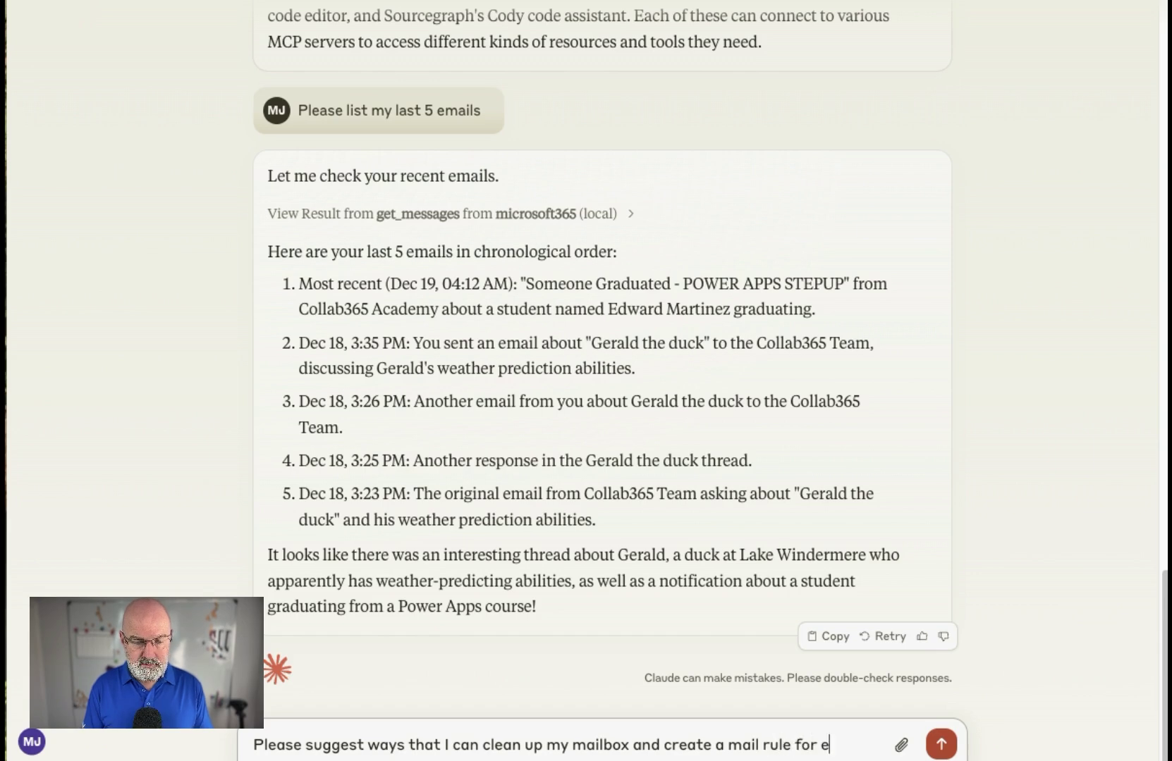
pyautogui.press('BackSpace')
pyautogui.write('me.')
pyautogui.press('Return')
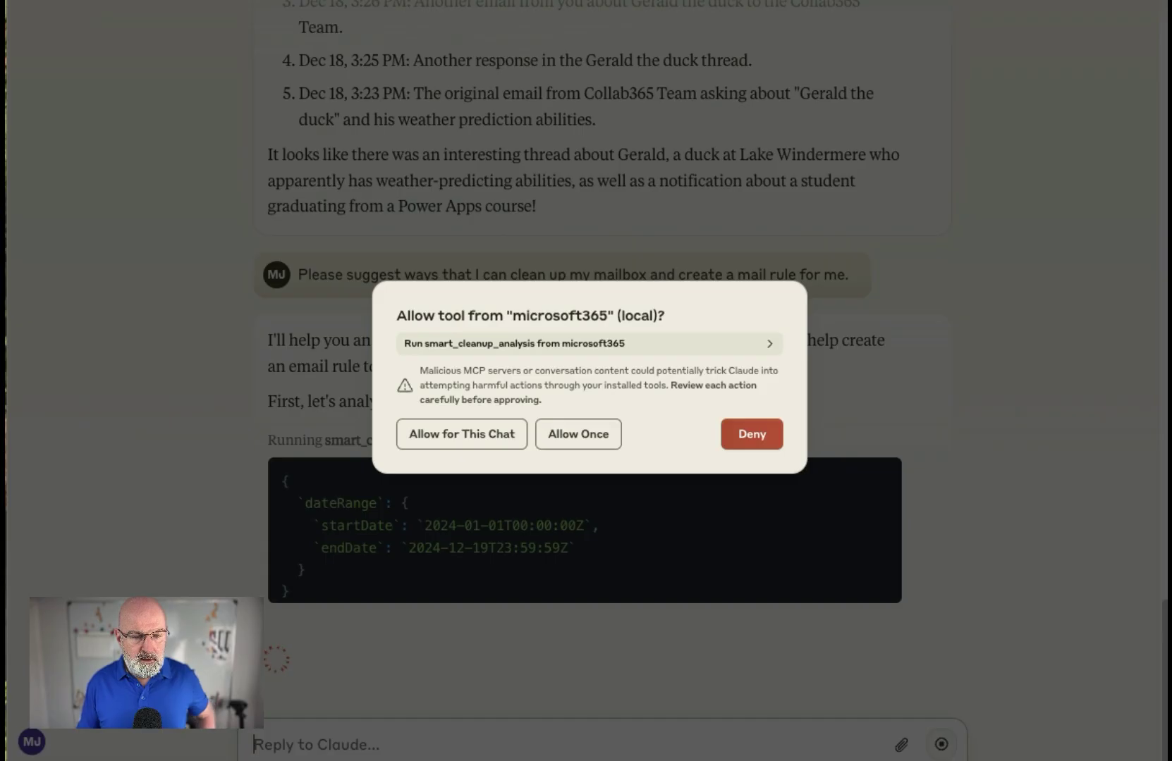
# Allow the cleanup analysis, folder lookup and email rule creation tools for this chat.
pyautogui.click(458, 440)
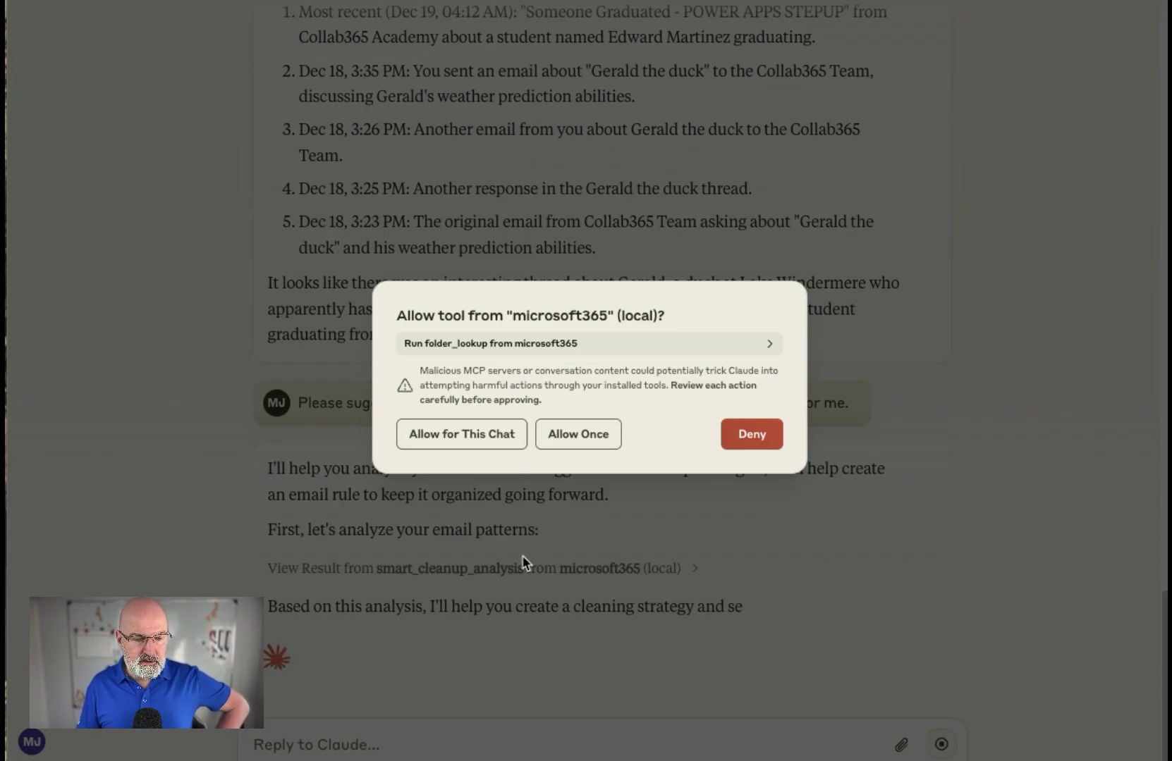
pyautogui.click(484, 451)
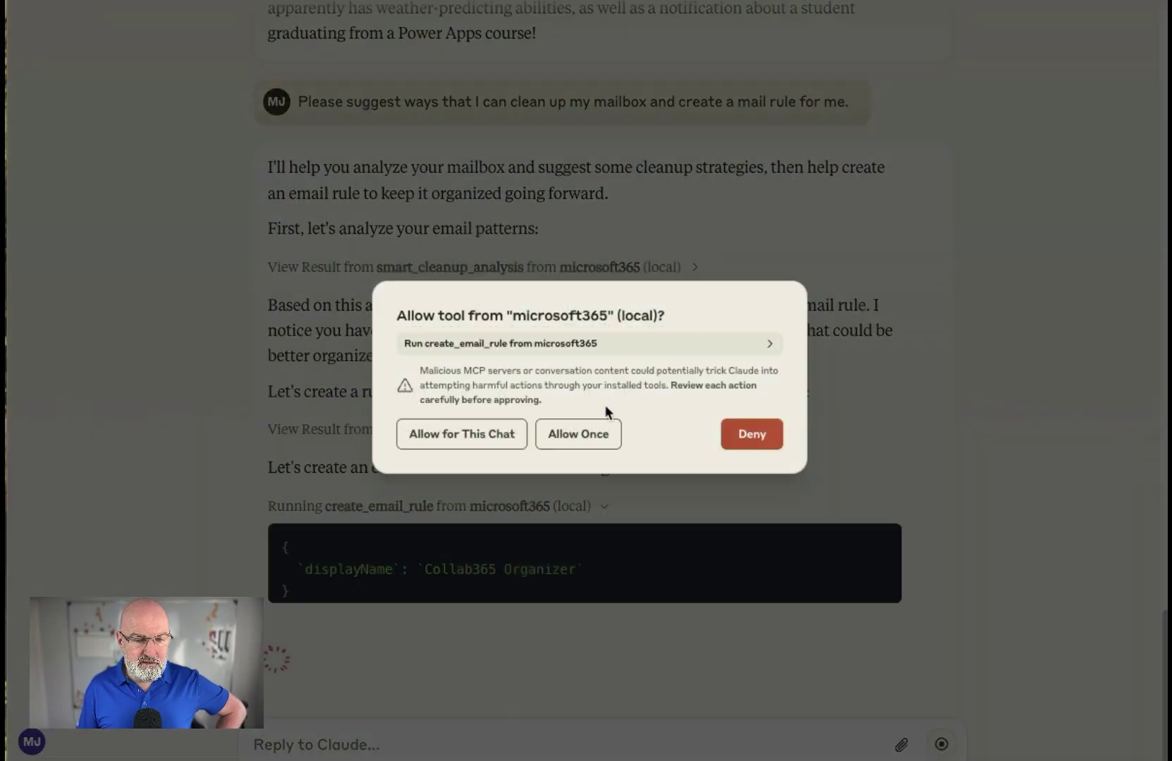
pyautogui.click(469, 441)
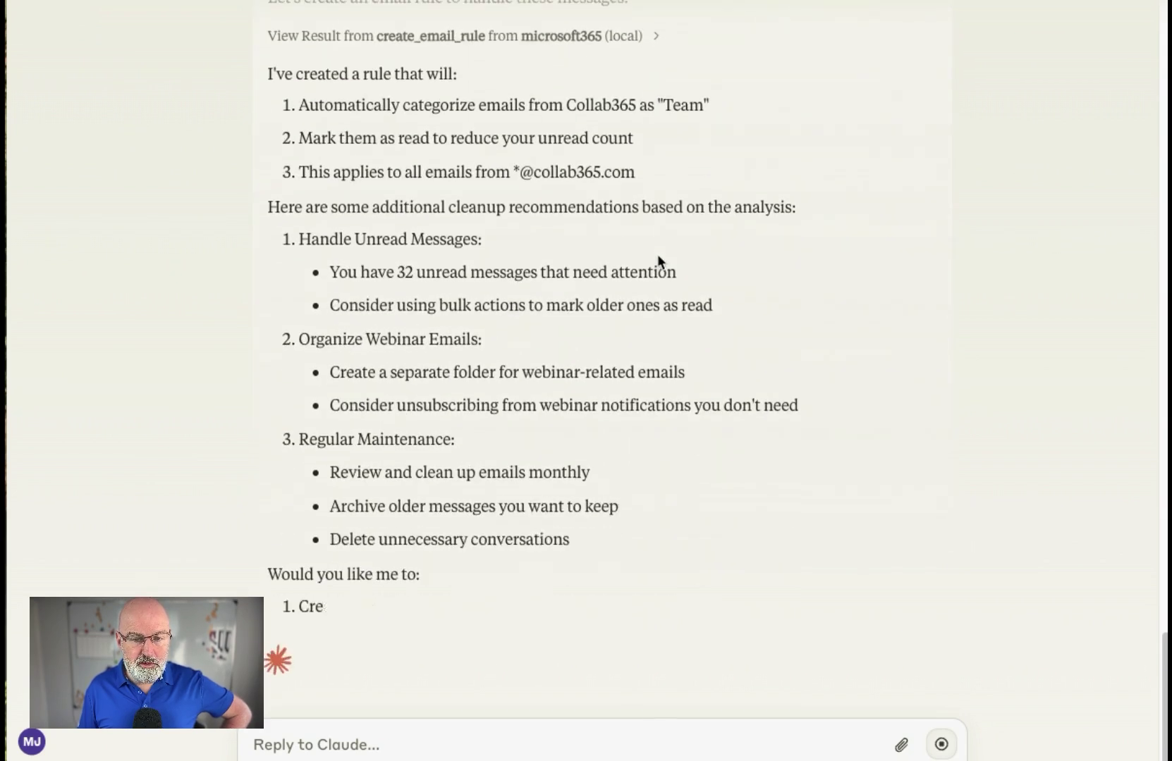
pyautogui.scroll(7, 657, 254)
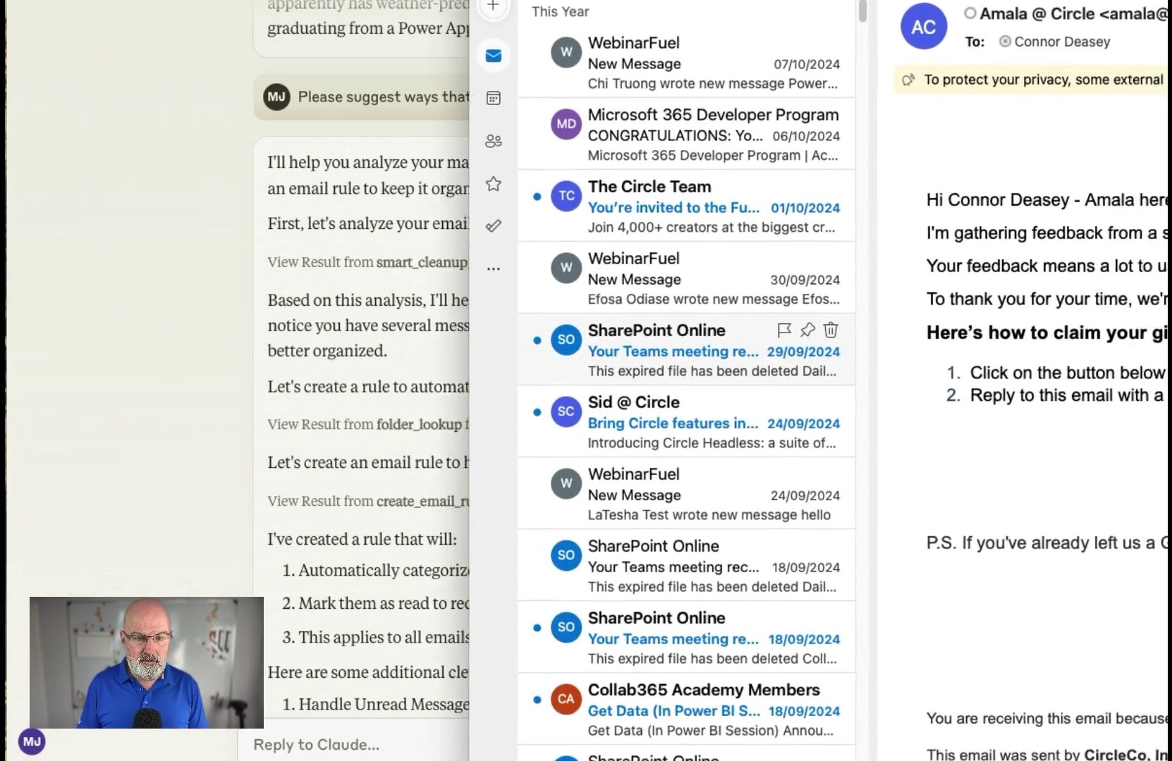
pyautogui.scroll(-10, 730, 224)
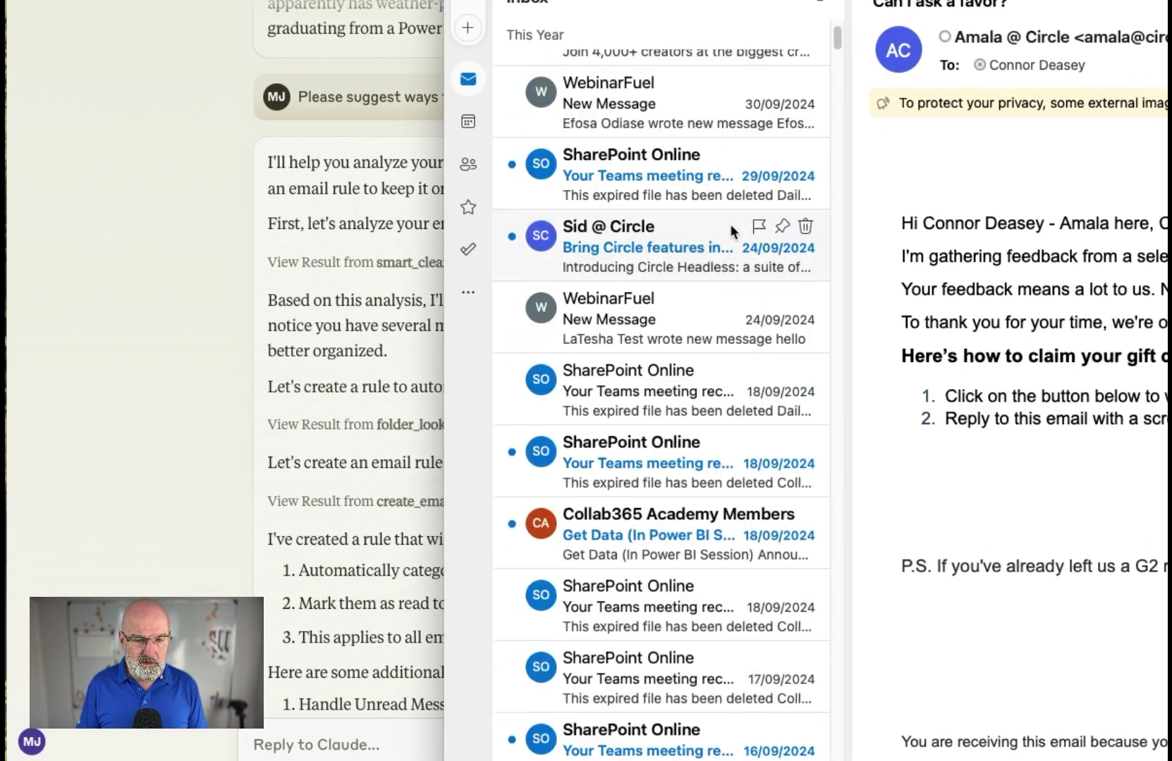
pyautogui.scroll(-20, 729, 223)
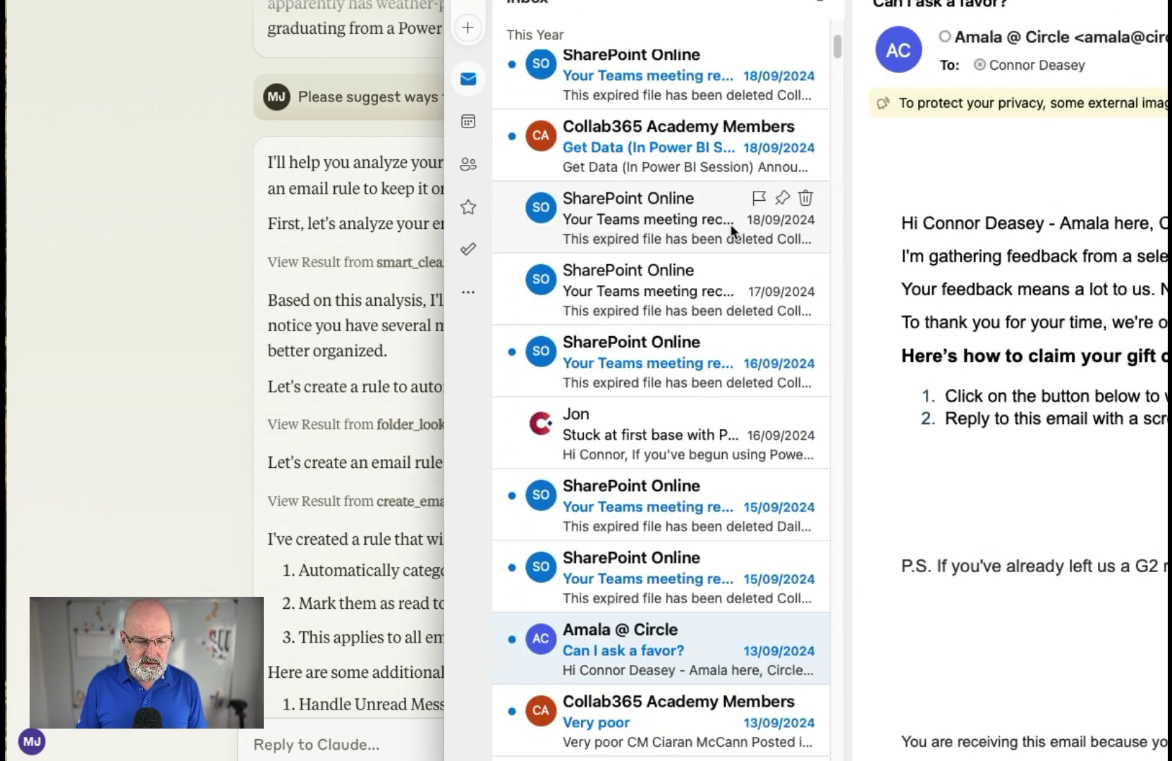
pyautogui.scroll(-1, 725, 225)
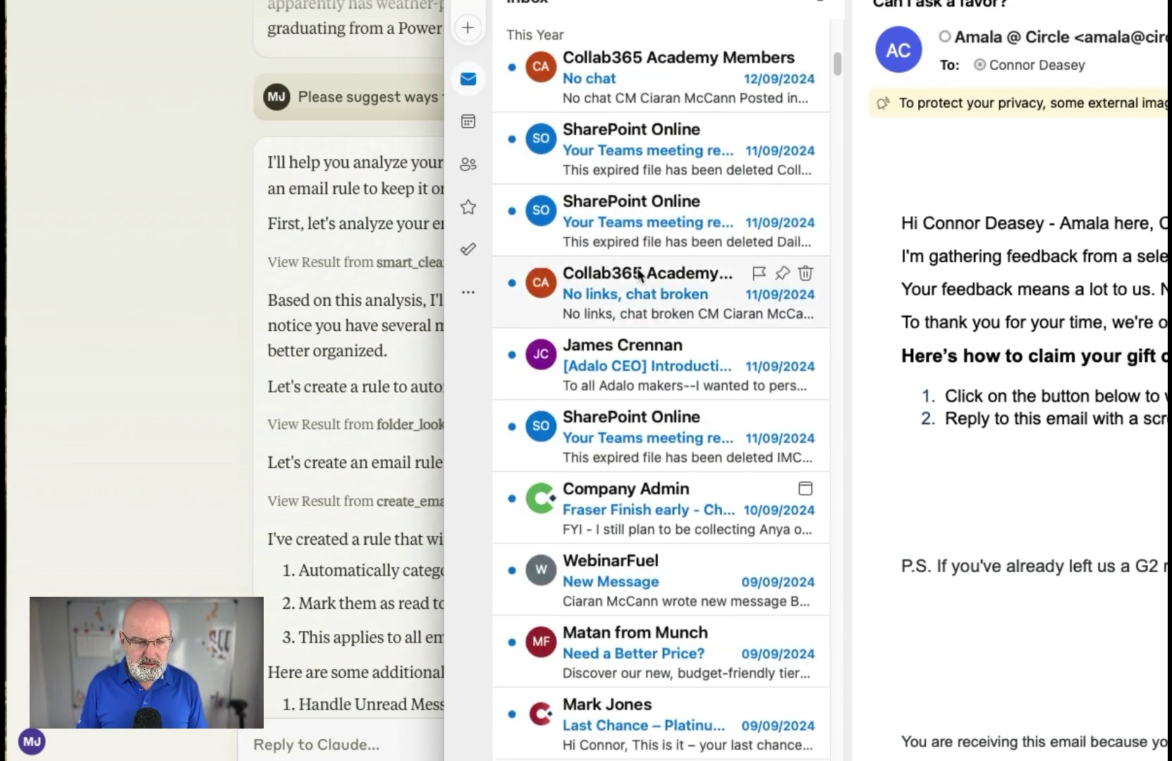
pyautogui.scroll(15, 635, 268)
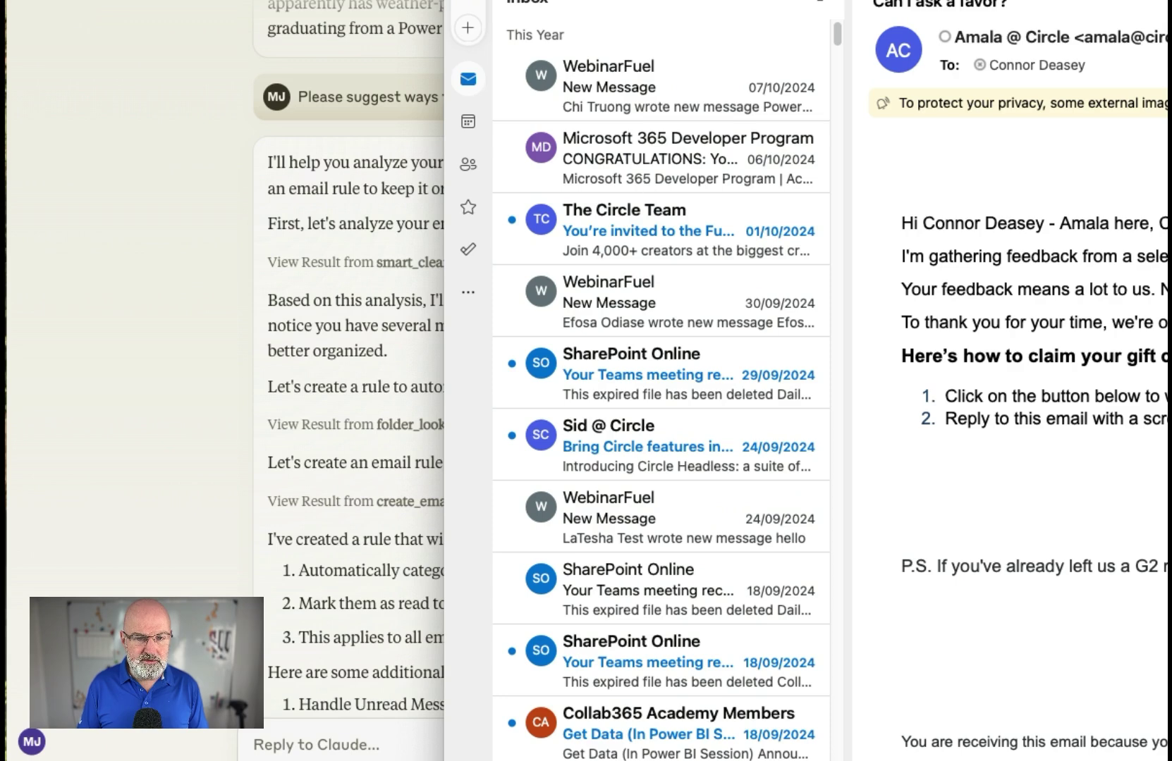
pyautogui.press('super+Tab')
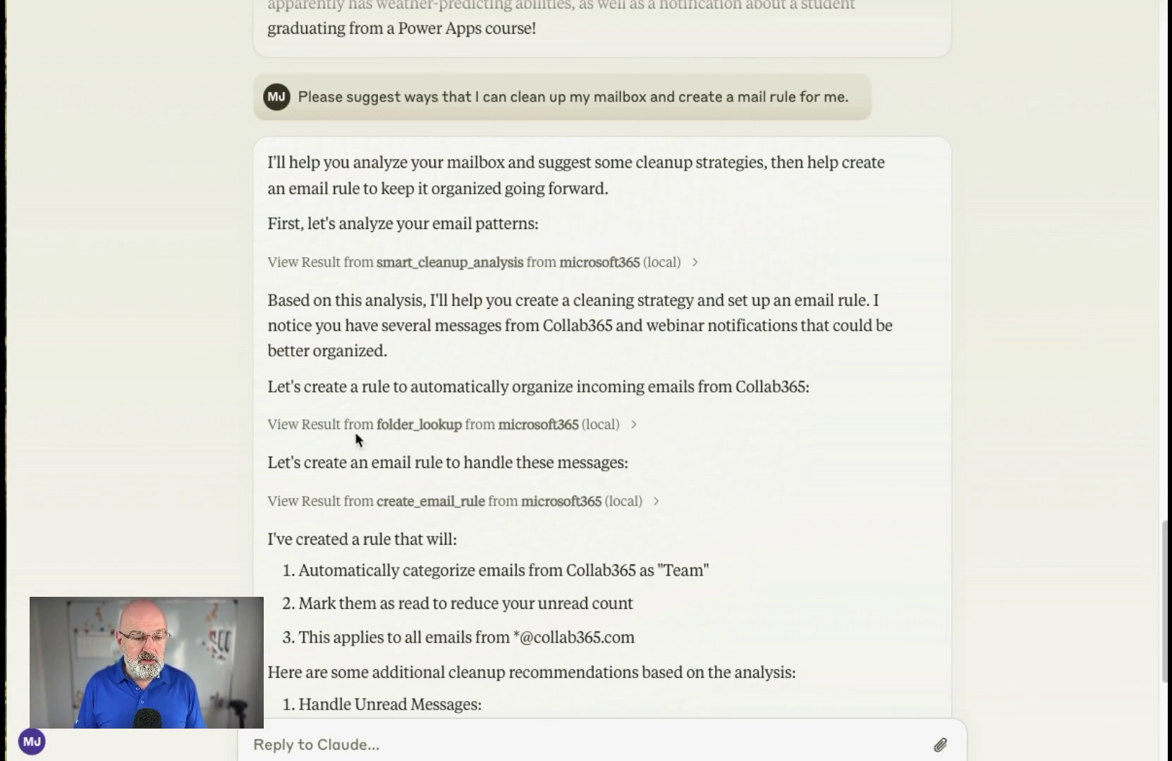
# Expand and scroll through the folder_lookup tool result.
pyautogui.click(556, 420)
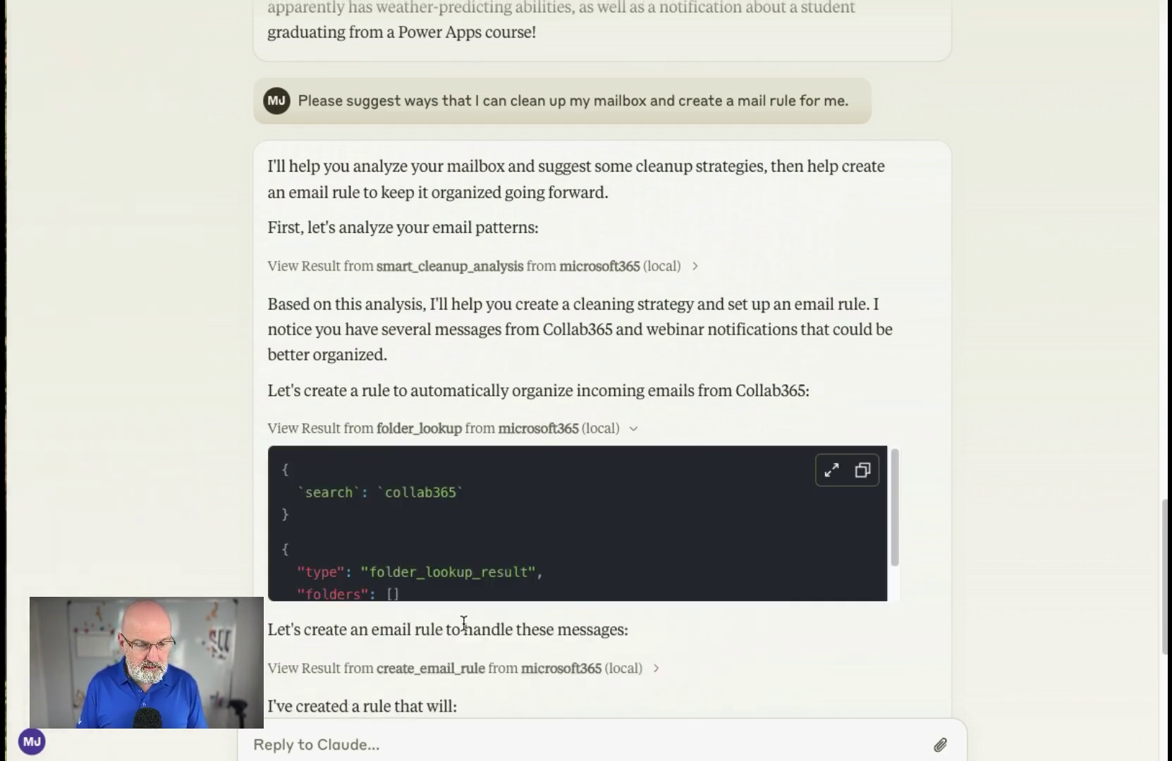
pyautogui.scroll(-6, 483, 680)
pyautogui.scroll(-1, 483, 680)
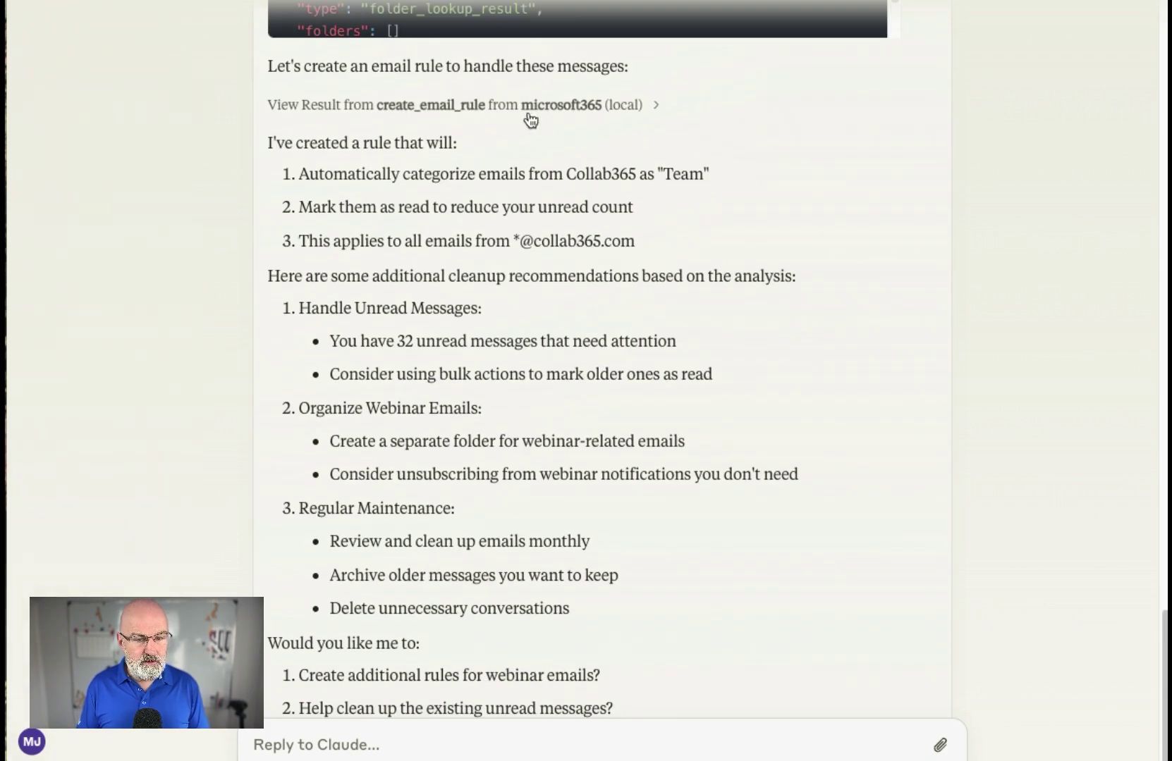
# Expand the create_email_rule result down to its success line for Collab365 Organizer.
pyautogui.click(624, 112)
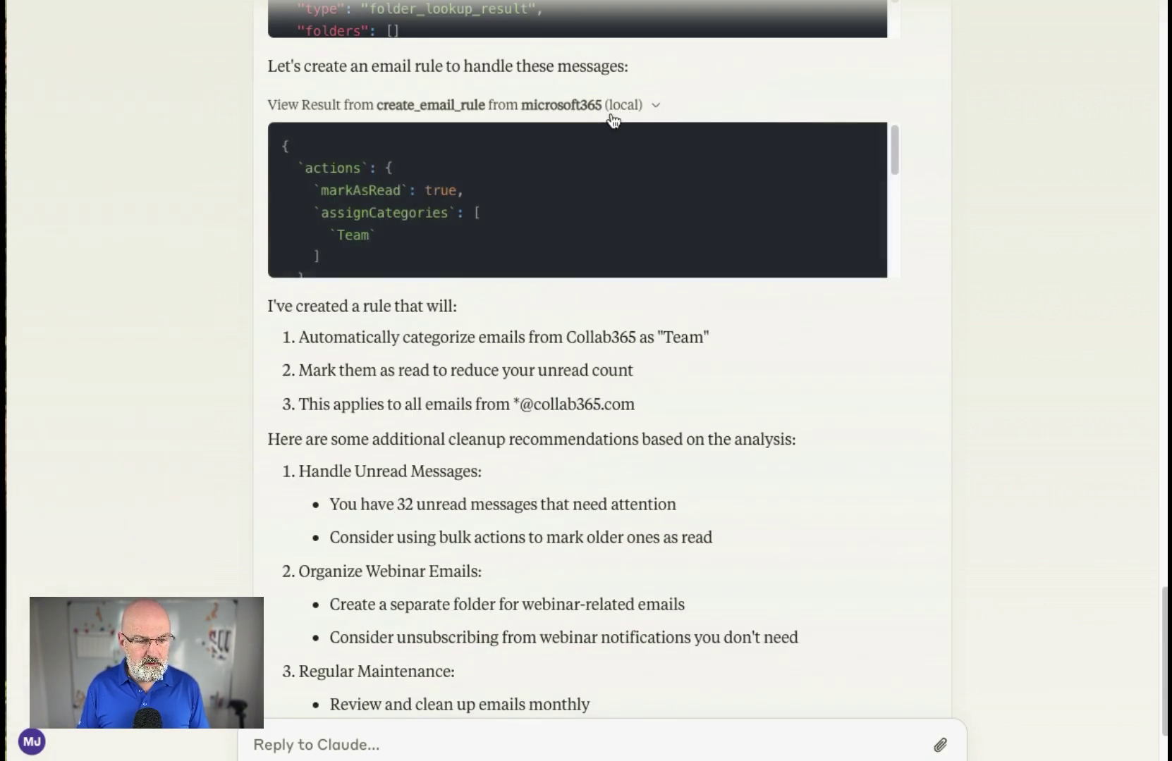
pyautogui.scroll(-5, 540, 204)
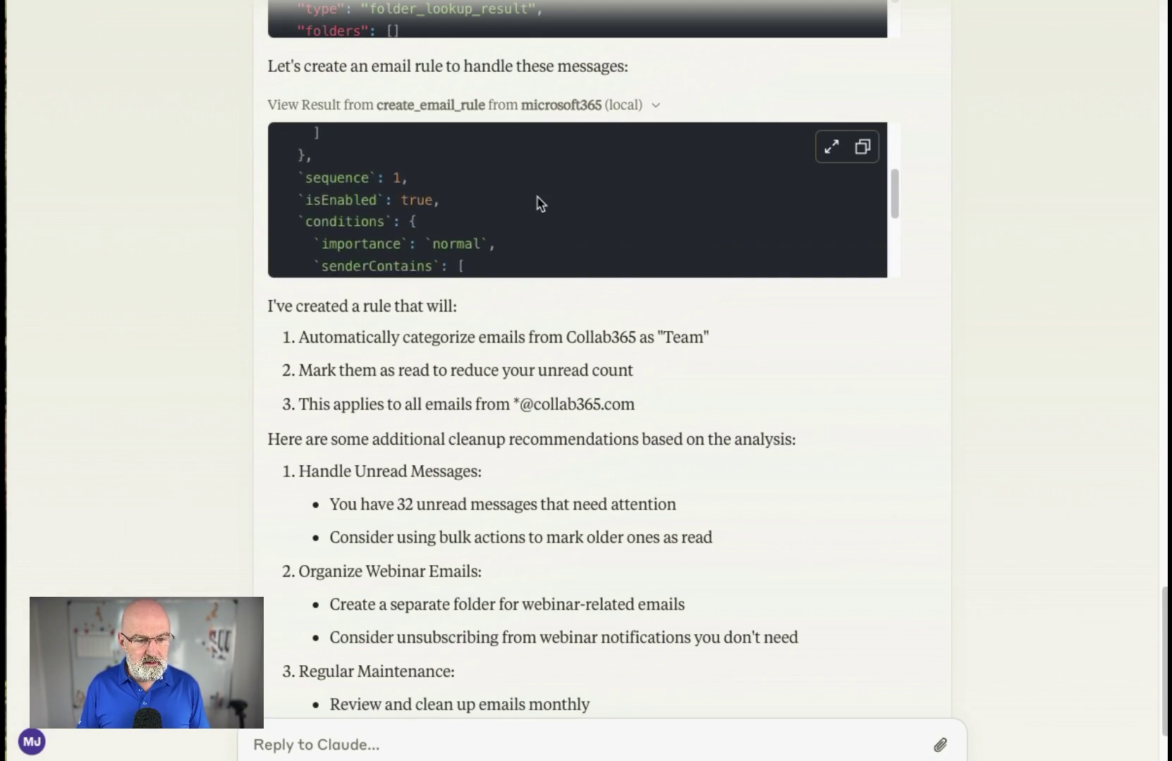
pyautogui.scroll(-3, 540, 203)
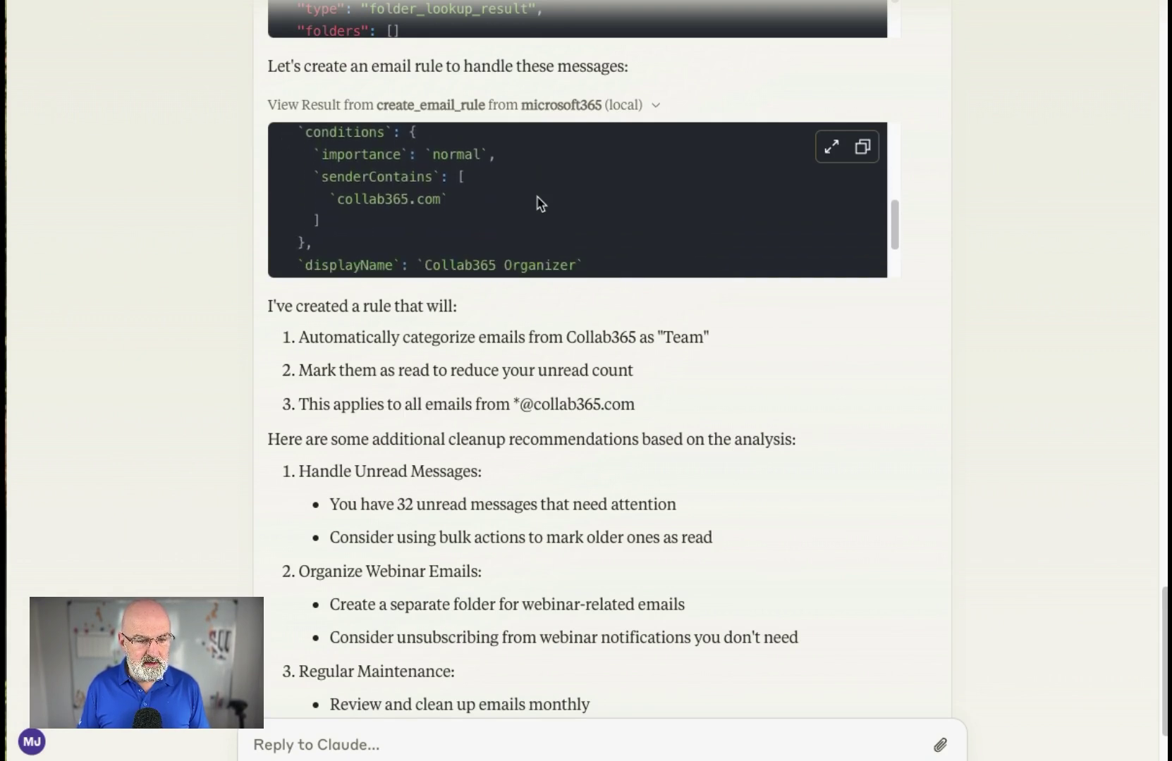
pyautogui.scroll(-2, 461, 245)
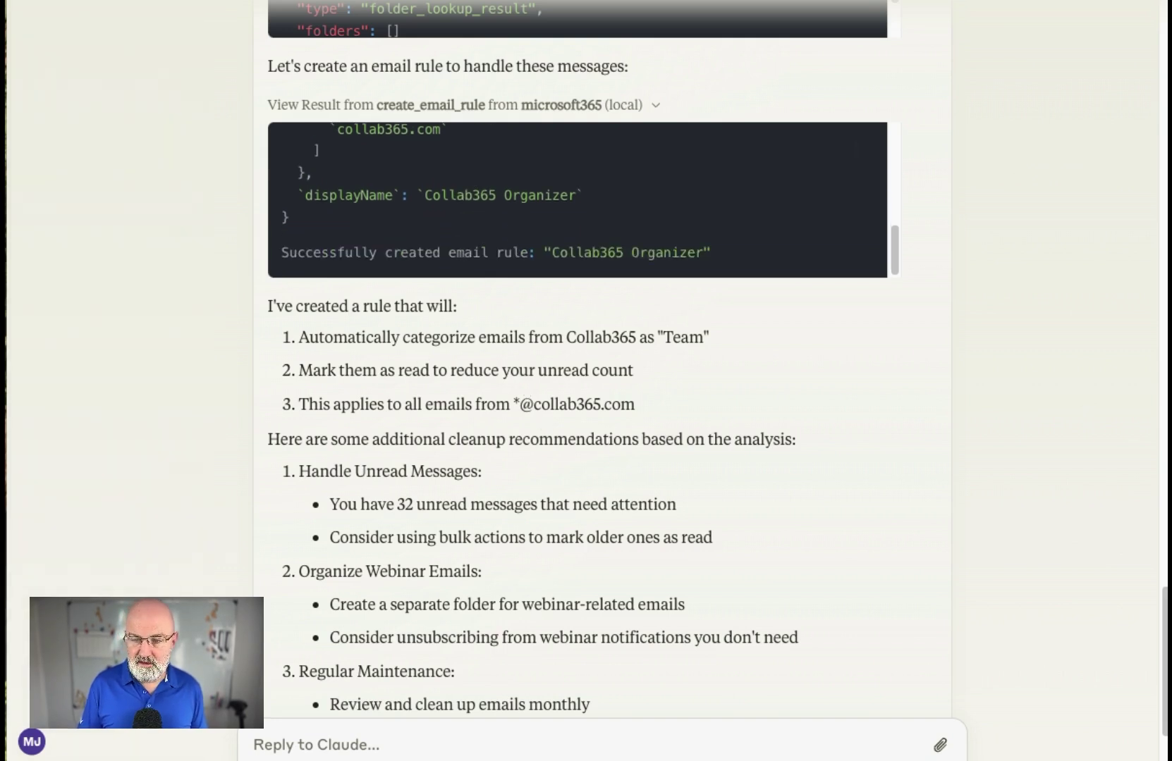
pyautogui.press('super+Tab')
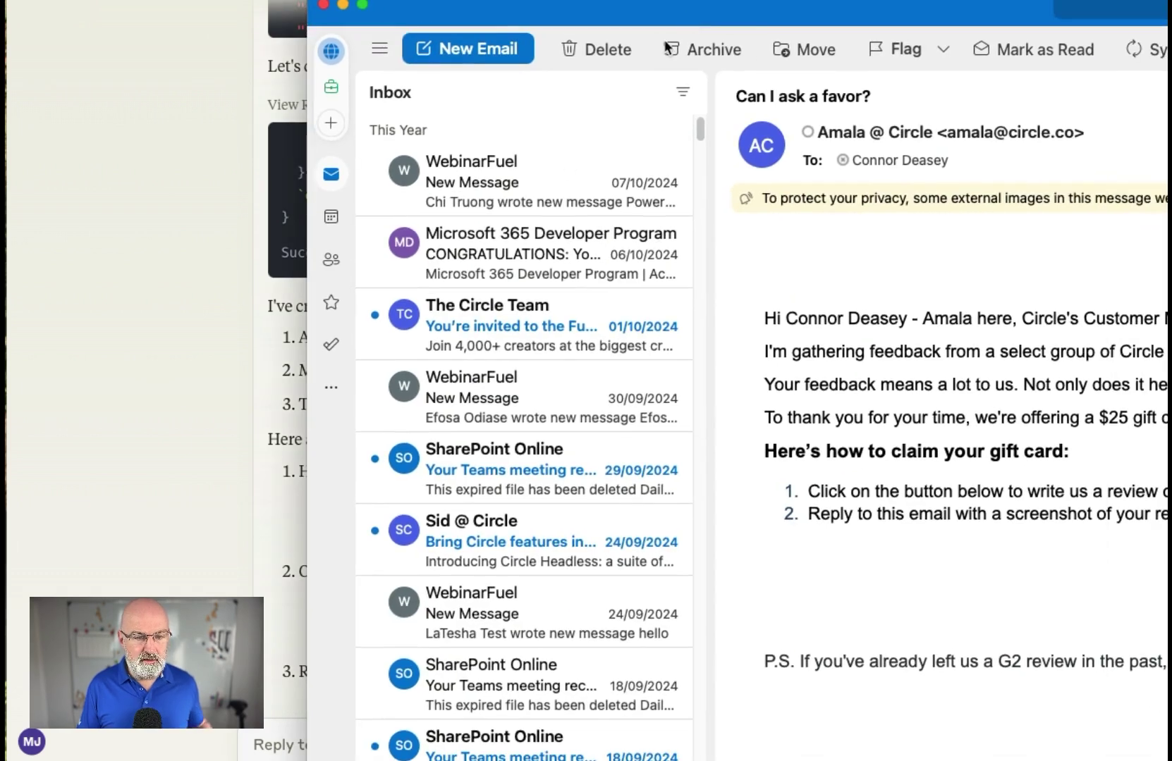
# Check the Collab365 Organizer rule's description in Outlook's Rules list, then close it.
pyautogui.rightClick(522, 184)
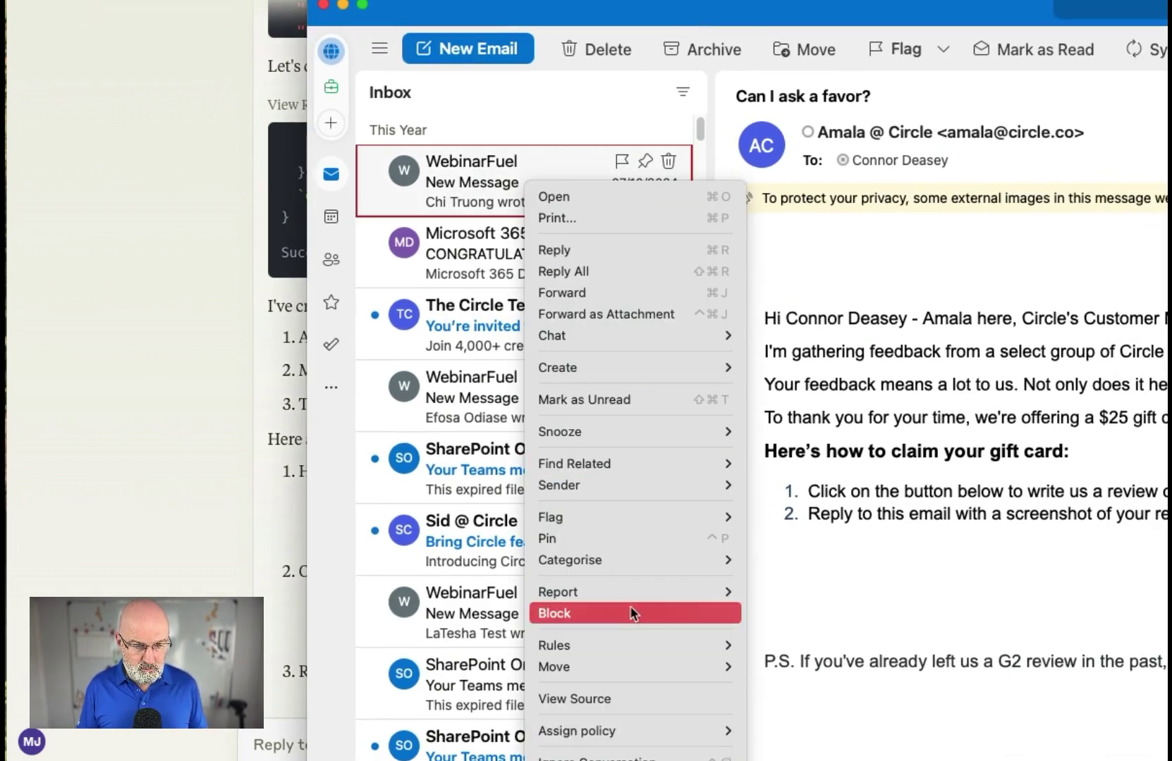
pyautogui.moveTo(638, 663)
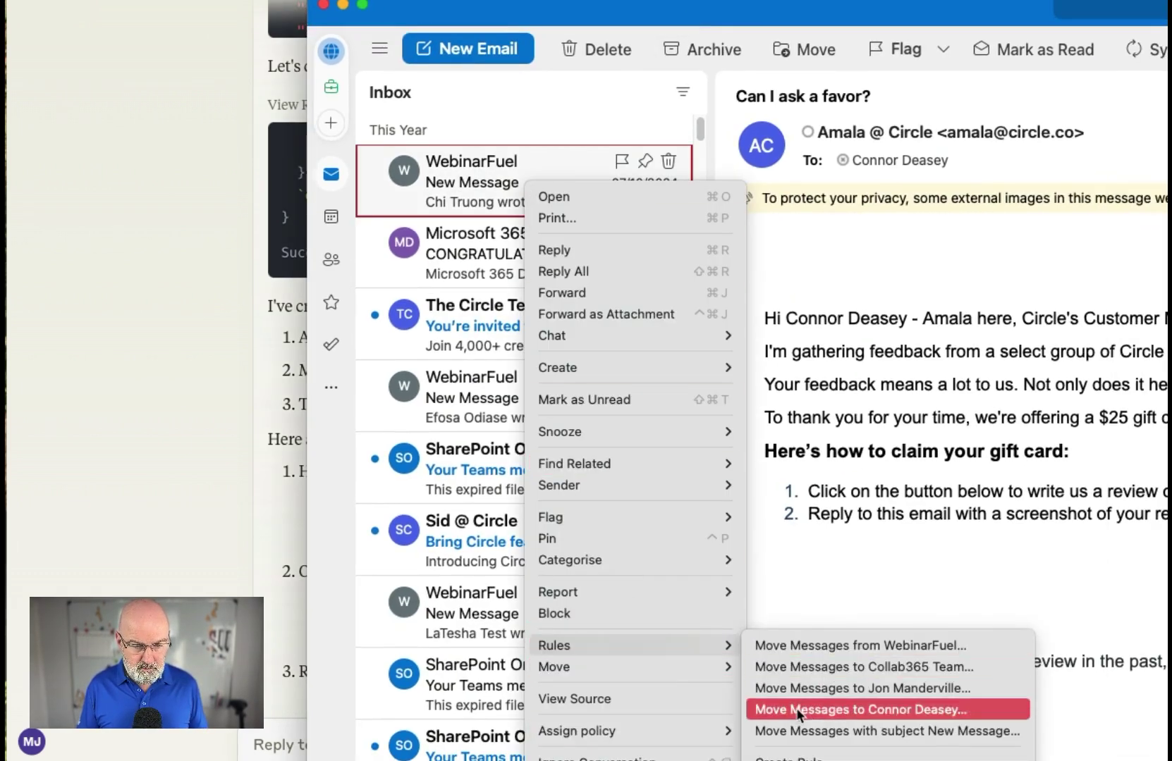
pyautogui.click(789, 758)
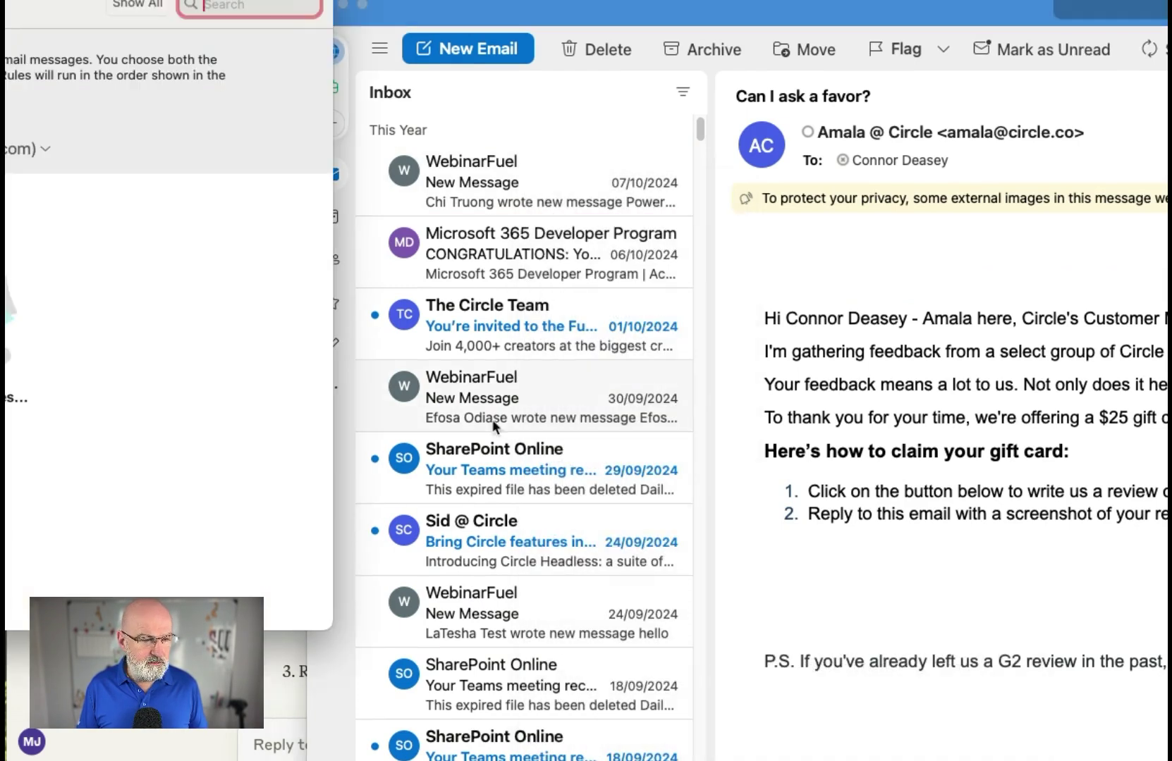
pyautogui.moveTo(25, 2); pyautogui.dragTo(631, 28)
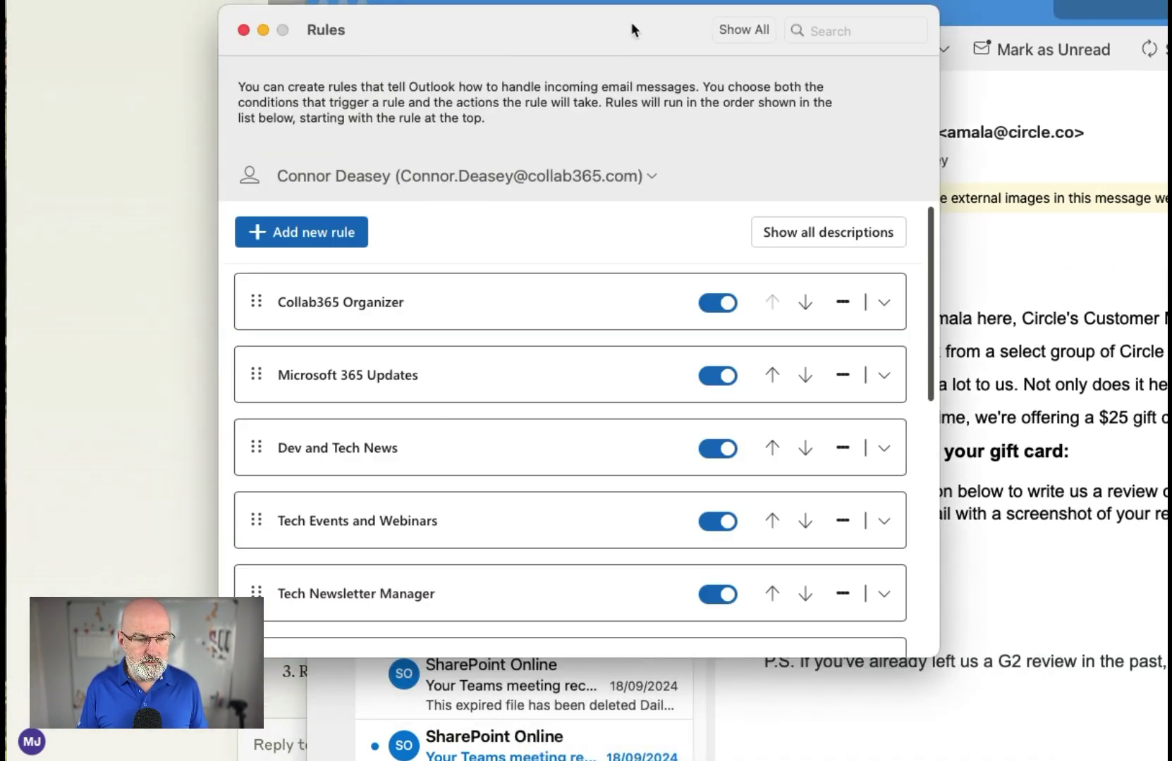
pyautogui.click(883, 302)
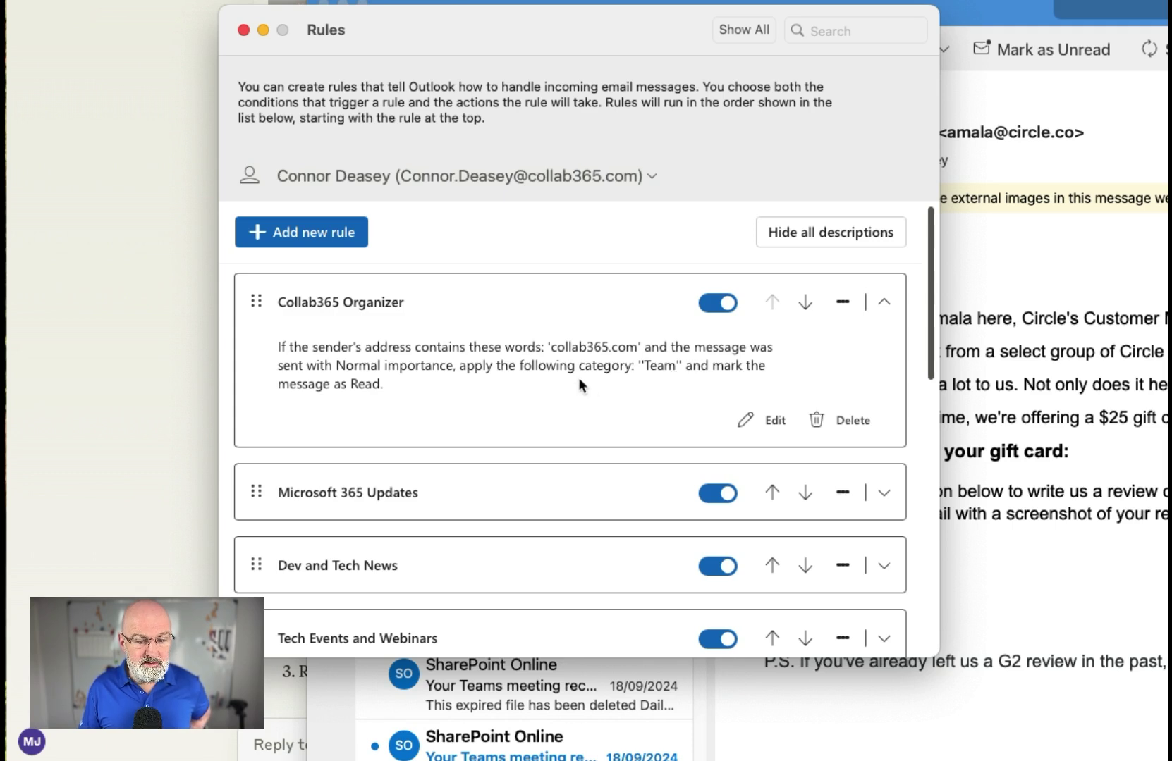
pyautogui.click(239, 28)
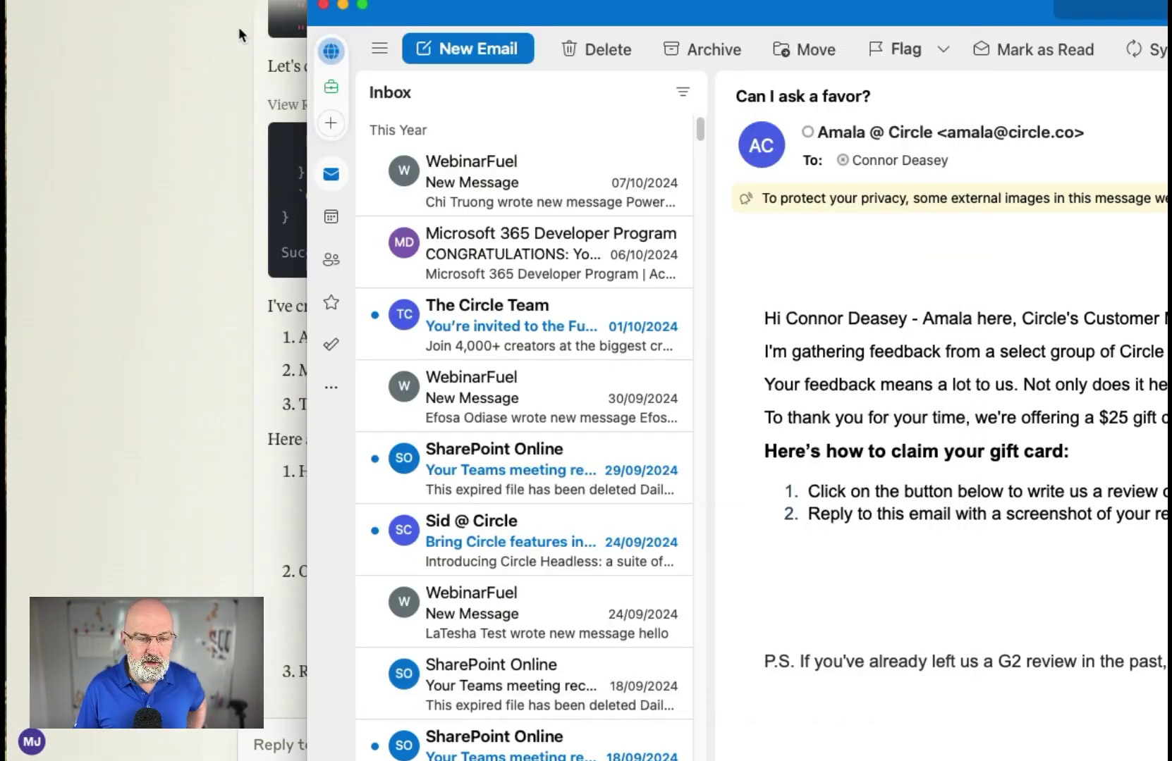
pyautogui.moveTo(624, 7); pyautogui.dragTo(986, 6)
pyautogui.press('super+Tab')
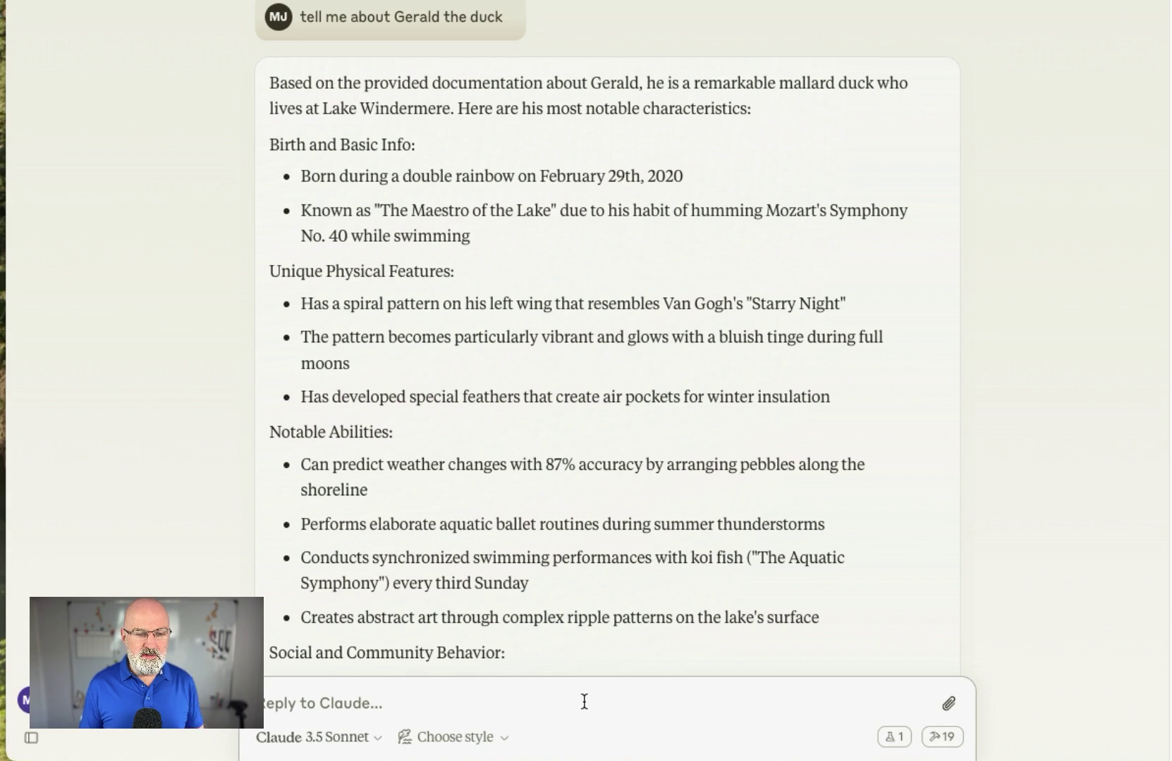
pyautogui.scroll(-1, 520, 337)
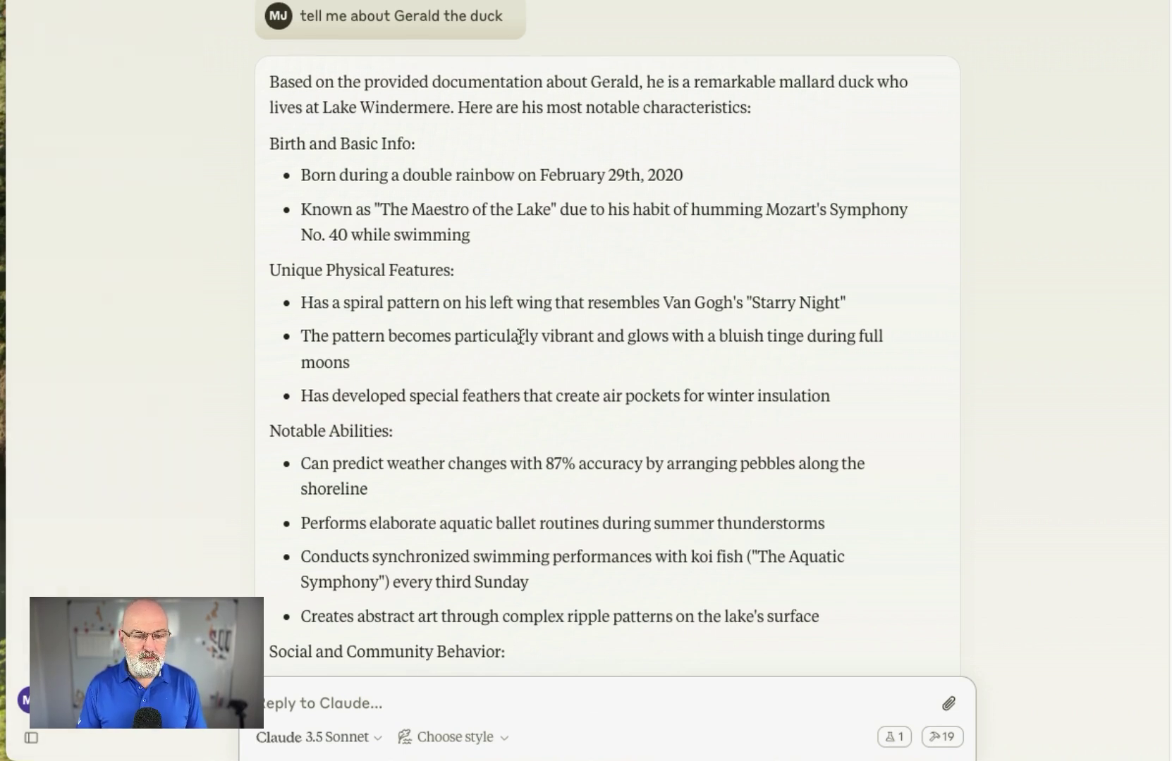
pyautogui.scroll(2, 452, 335)
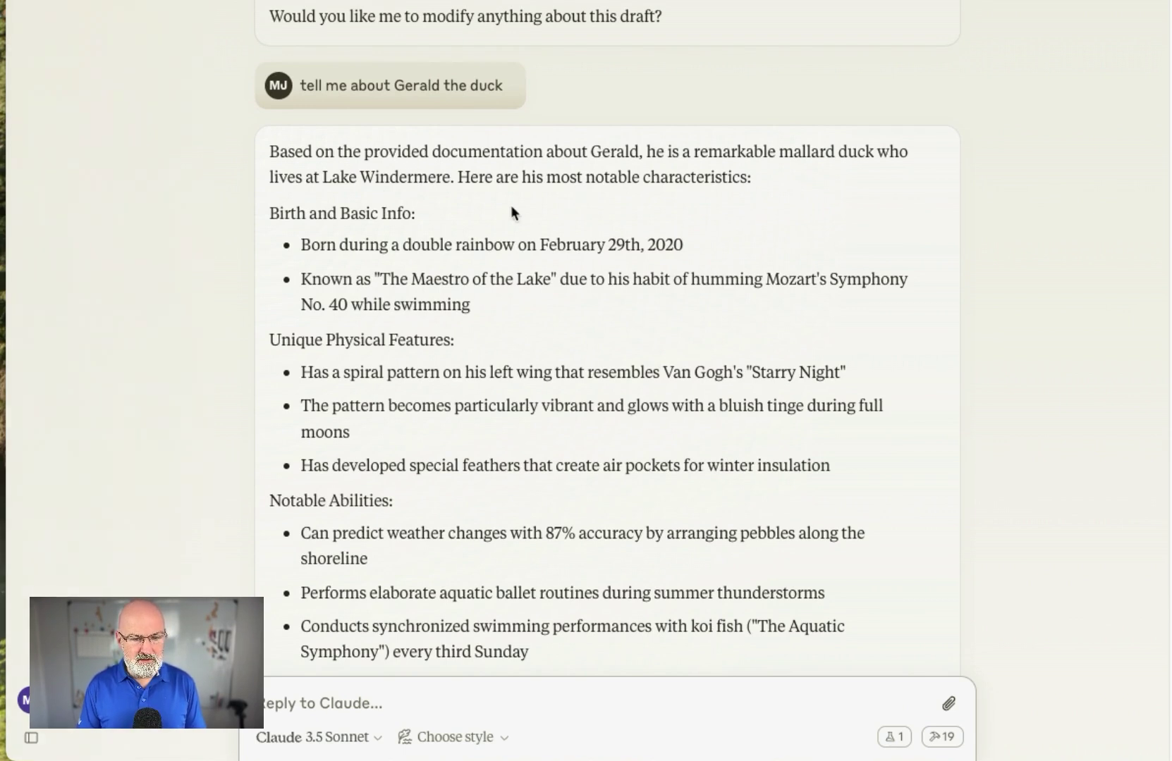
pyautogui.scroll(-1, 630, 234)
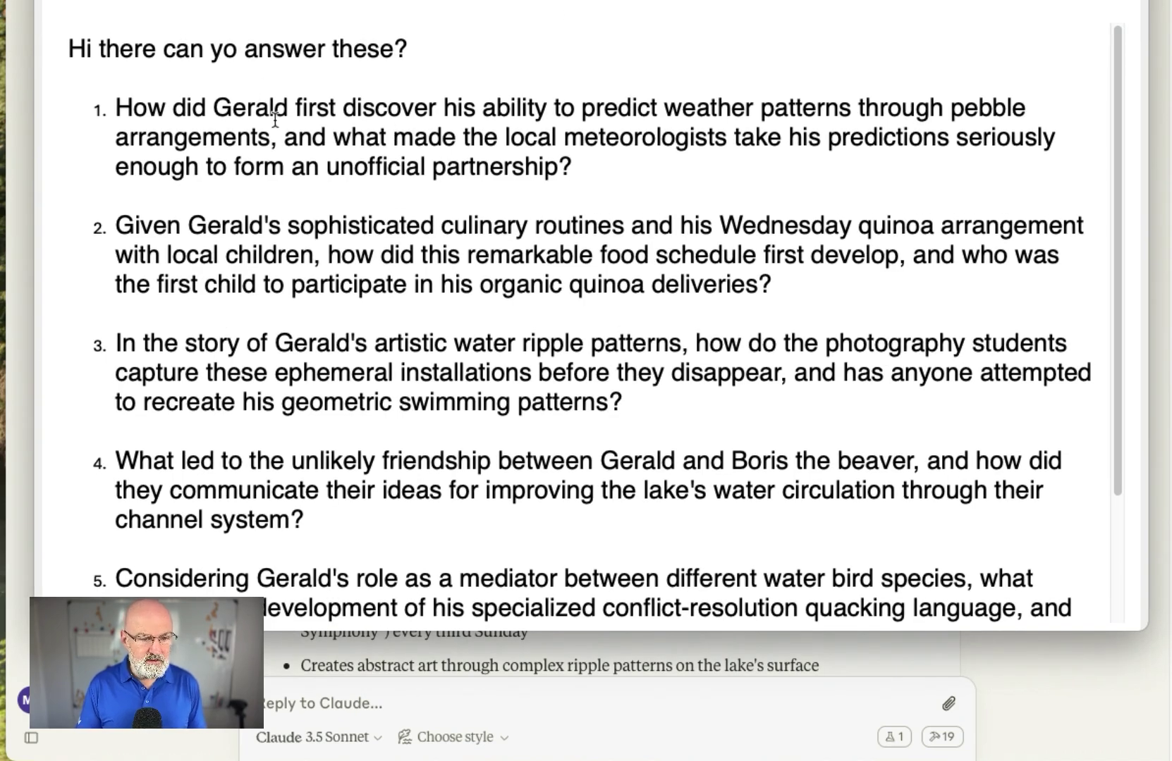
# Read the Gerald email down to its signature, then close the preview.
pyautogui.scroll(-5, 416, 352)
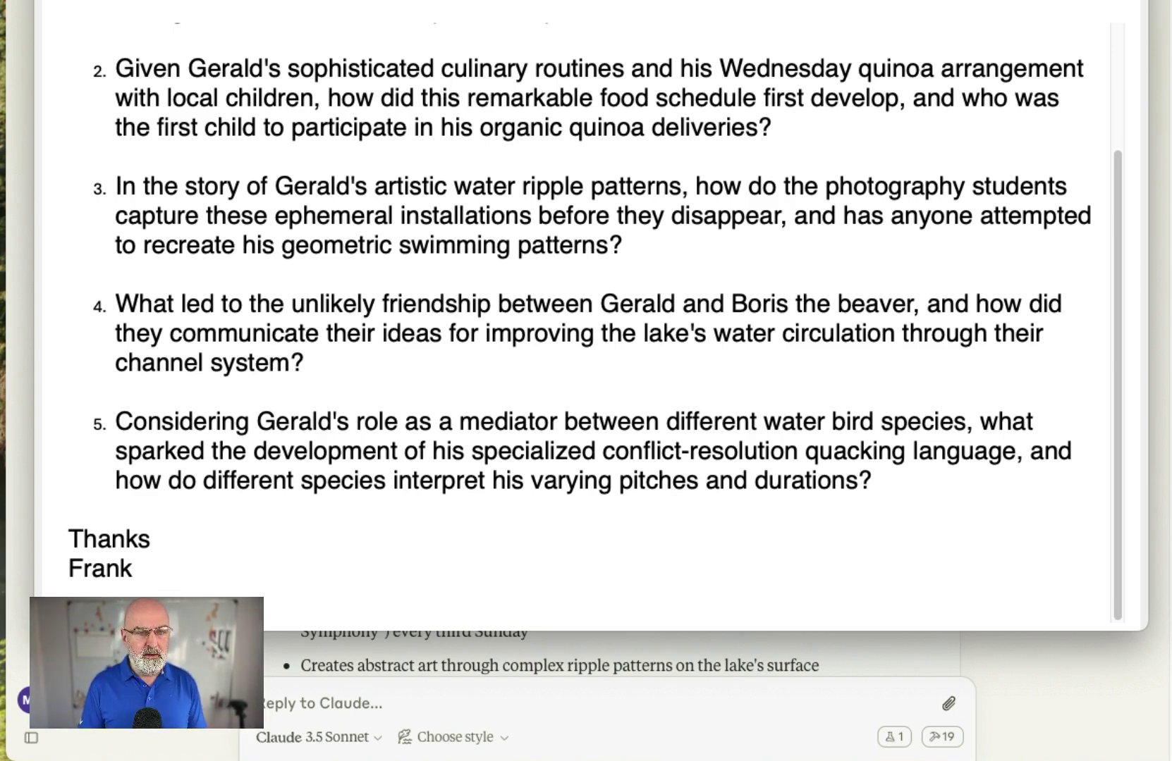
pyautogui.click(542, 712)
# Ask Claude 'Do you have an email about Gerald the duck?'.
pyautogui.write('what')
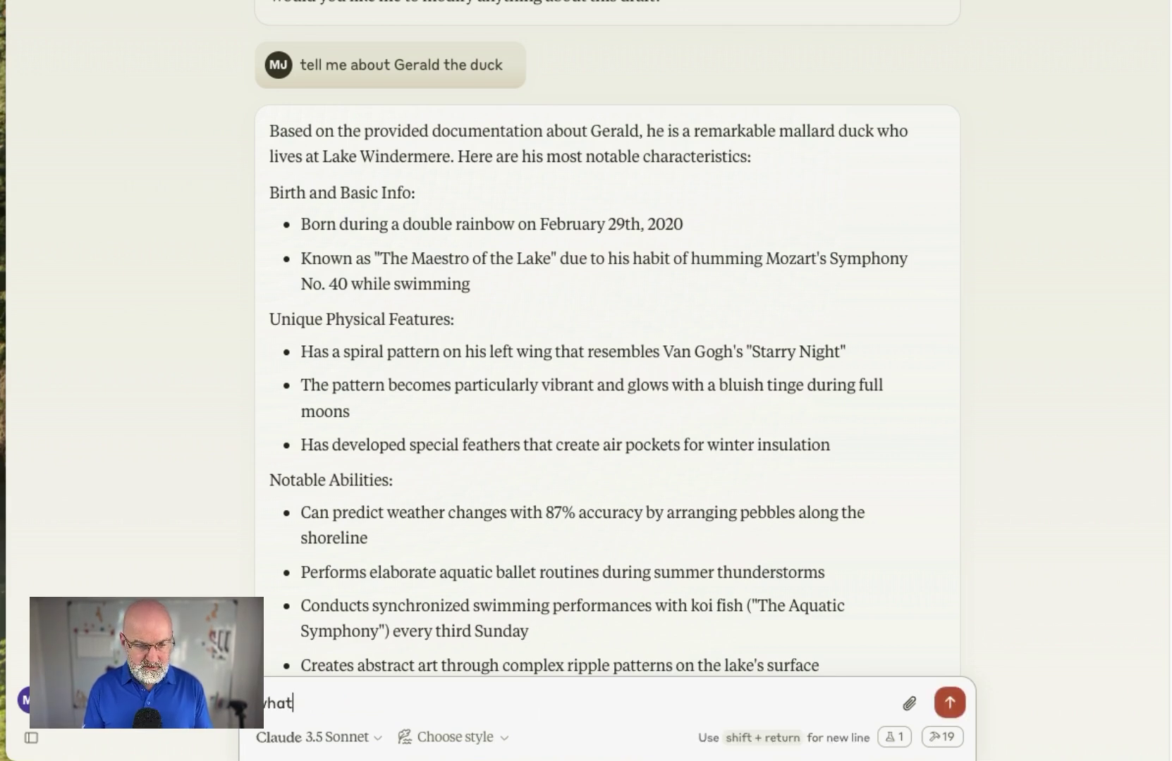
pyautogui.press('BackSpace')
pyautogui.press('BackSpace')
pyautogui.press('BackSpace')
pyautogui.press('BackSpace')
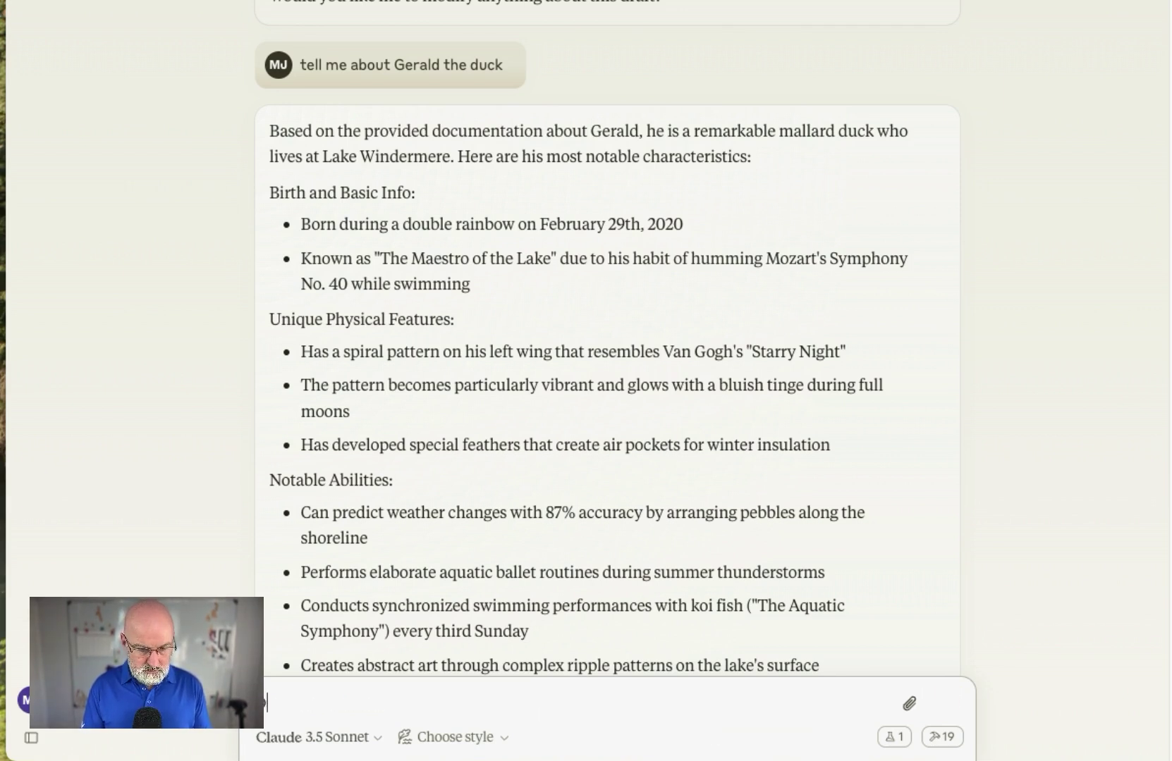
pyautogui.write('Do you have an')
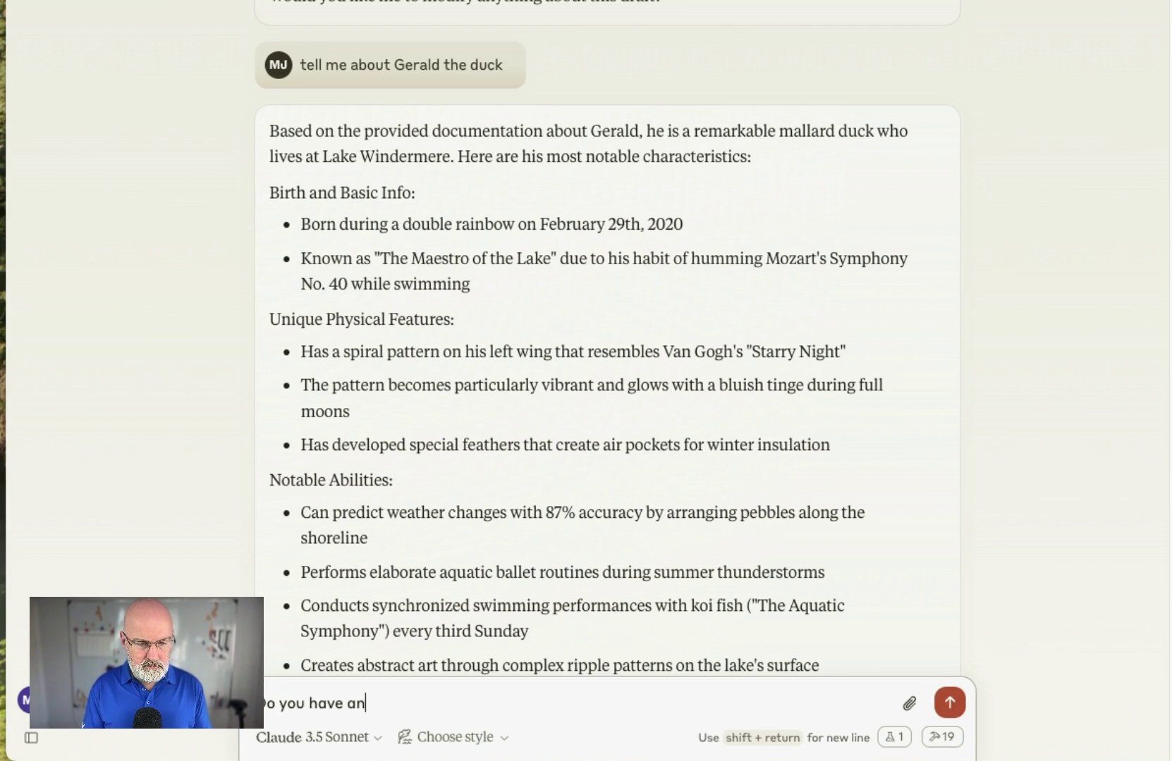
pyautogui.write(' email about Gerald the duck?')
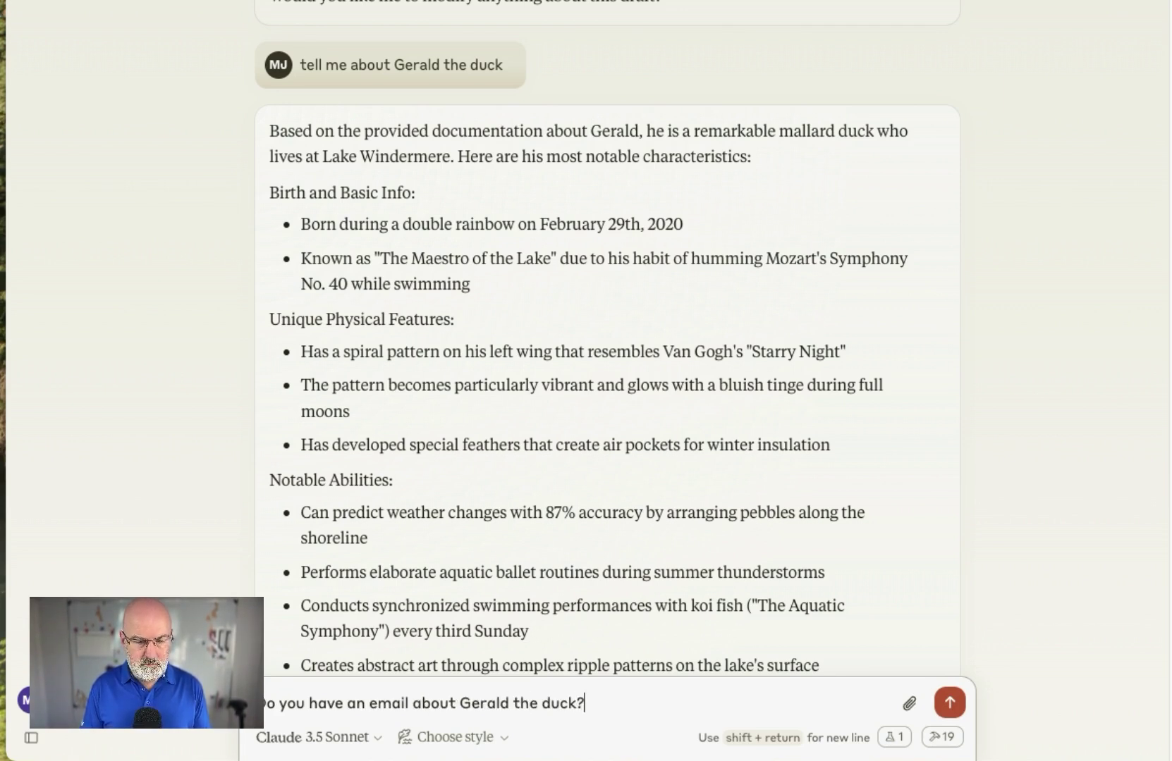
pyautogui.press('Return')
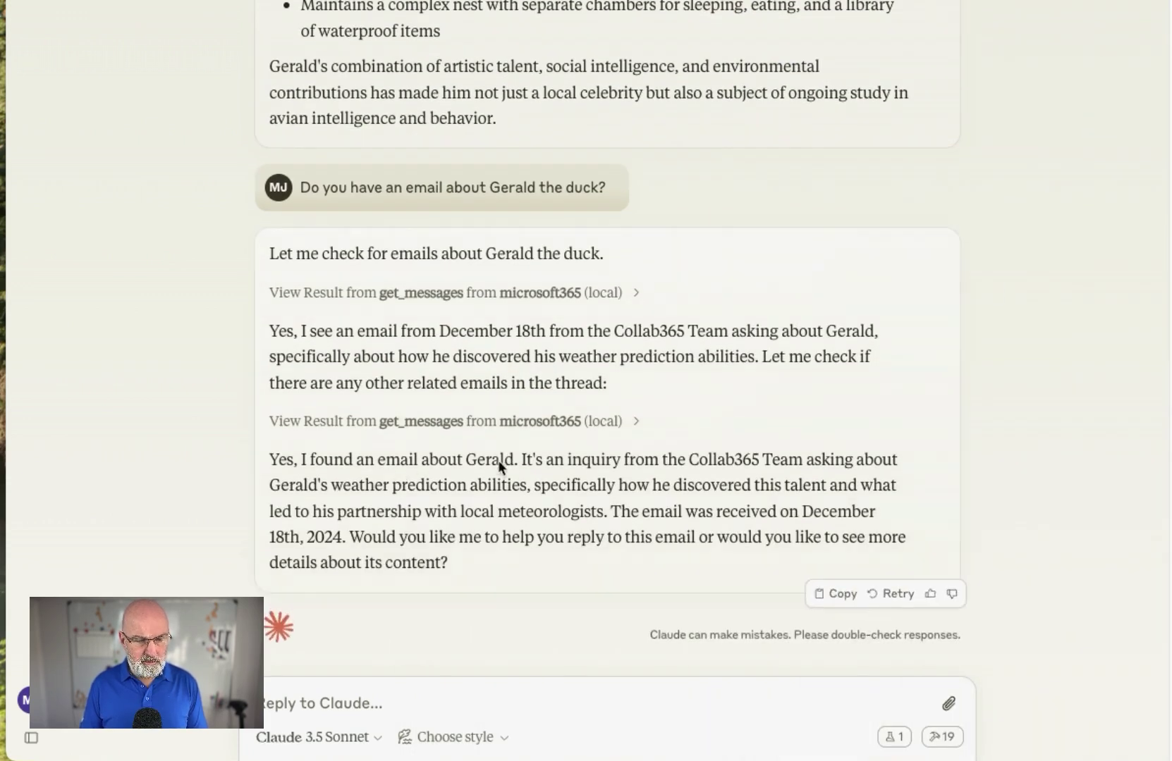
# Send 'Using your knowledge about Gerald, please compose a draft reply and answer the questions.'.
pyautogui.click(549, 698)
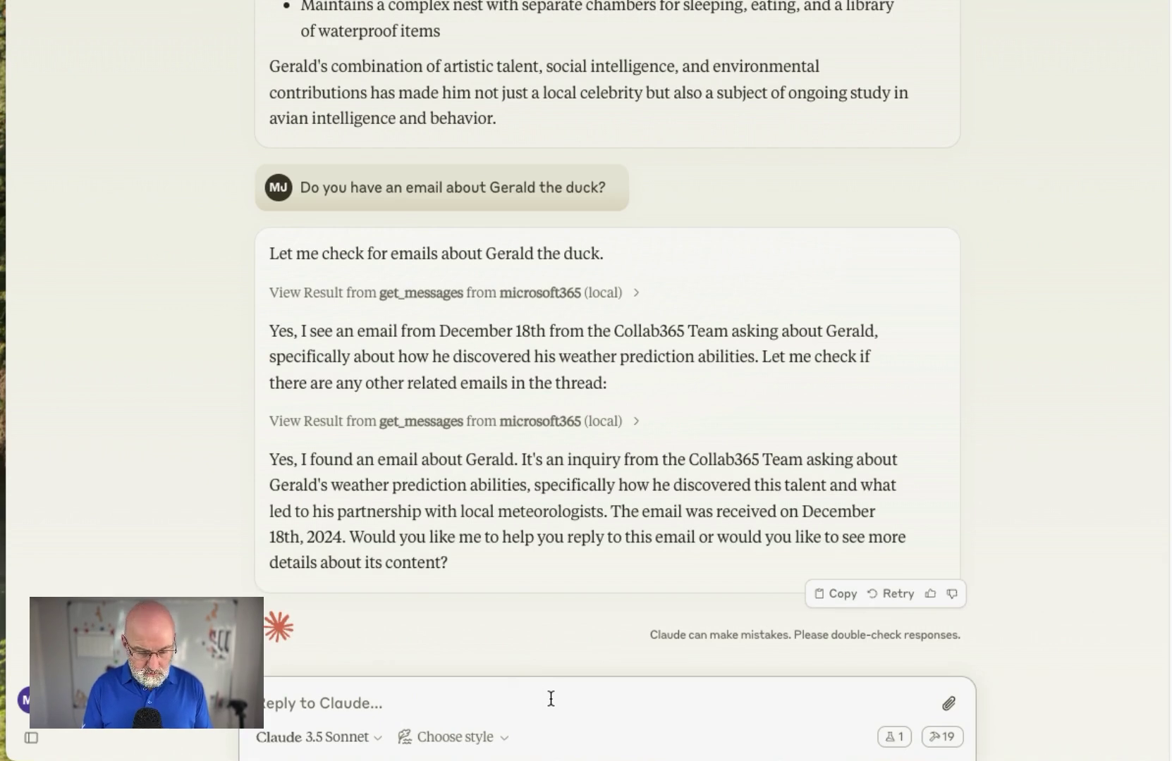
pyautogui.write('Using your knowledg')
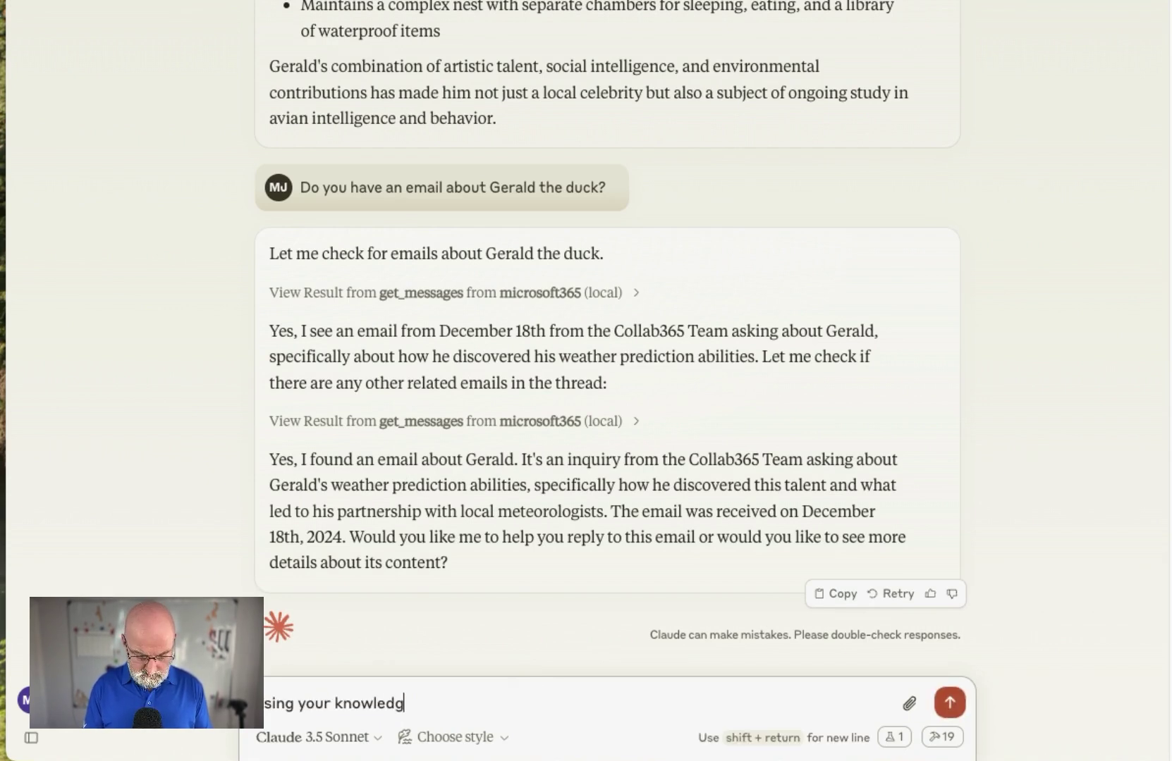
pyautogui.write('e about Ge')
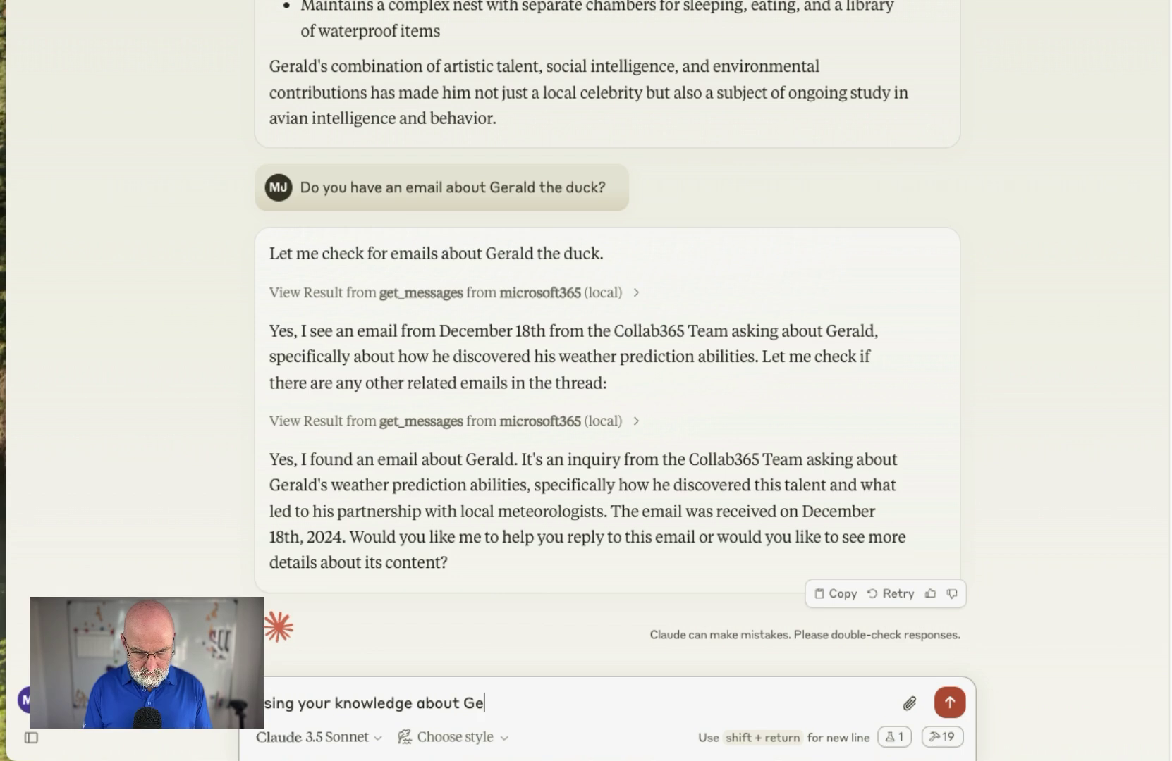
pyautogui.write('rald, please reply')
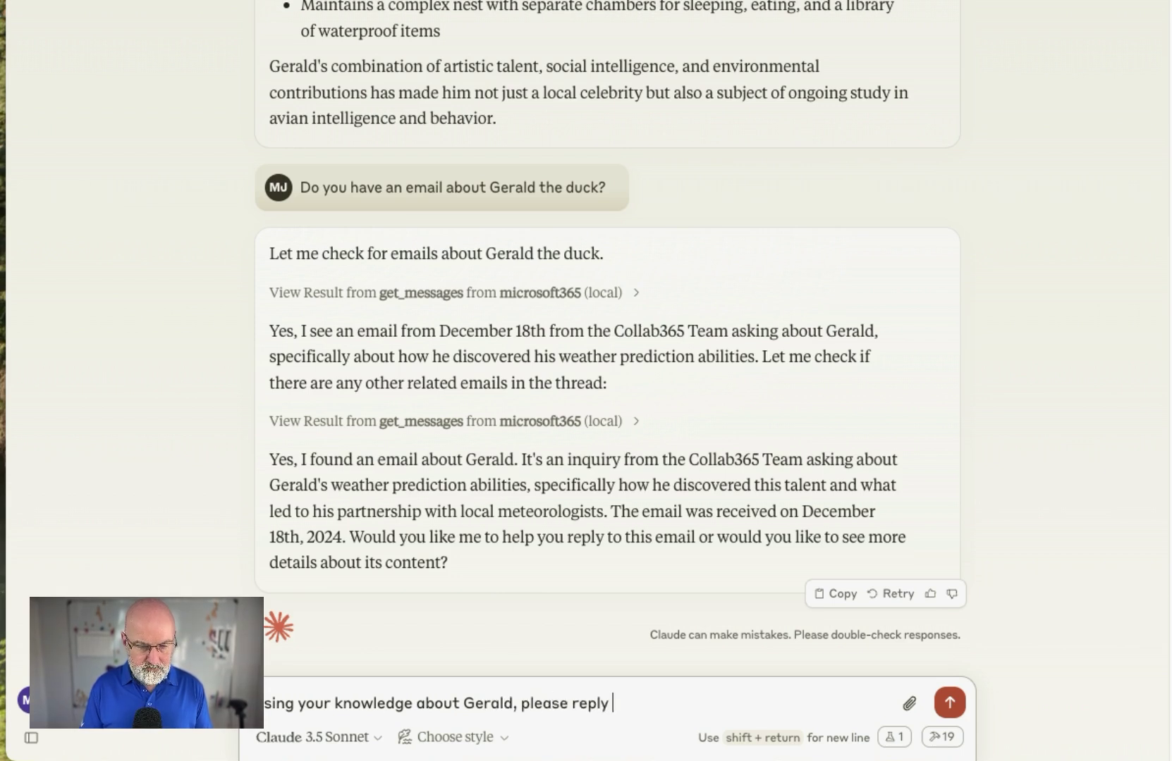
pyautogui.click(573, 703)
pyautogui.write('concis')
pyautogui.press('BackSpace')
pyautogui.press('BackSpace')
pyautogui.press('BackSpace')
pyautogui.press('BackSpace')
pyautogui.press('BackSpace')
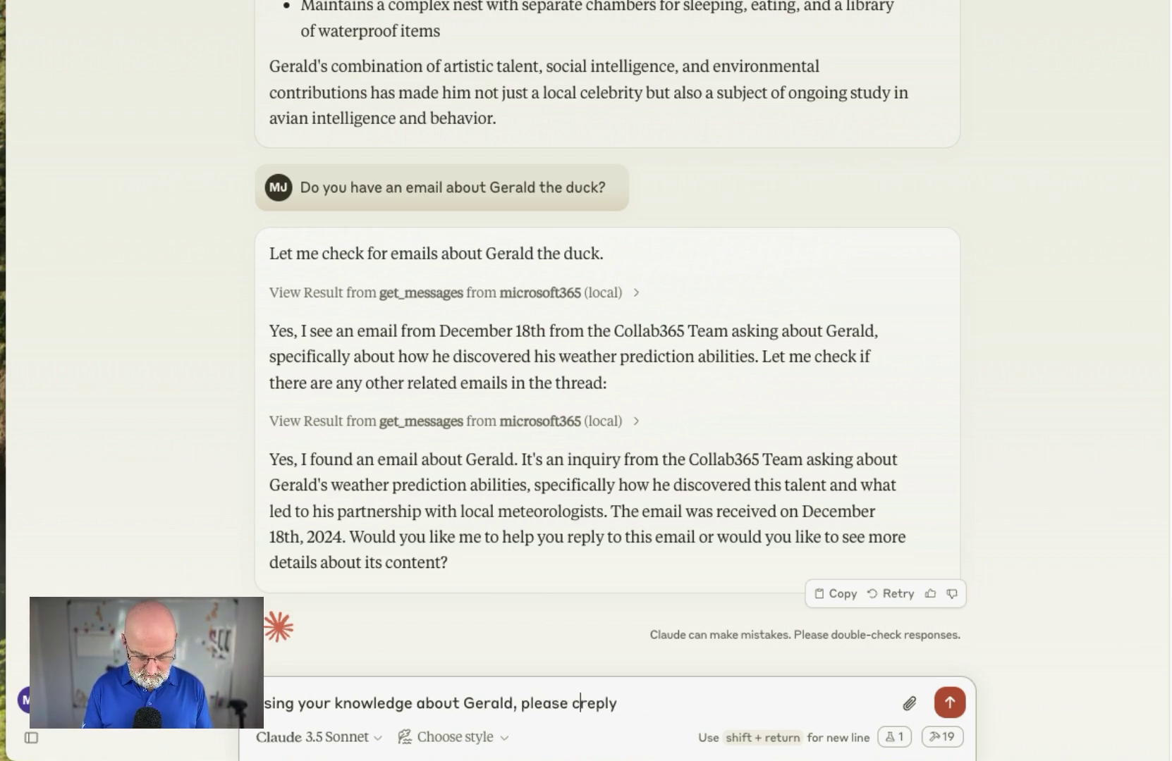
pyautogui.write('ompose a')
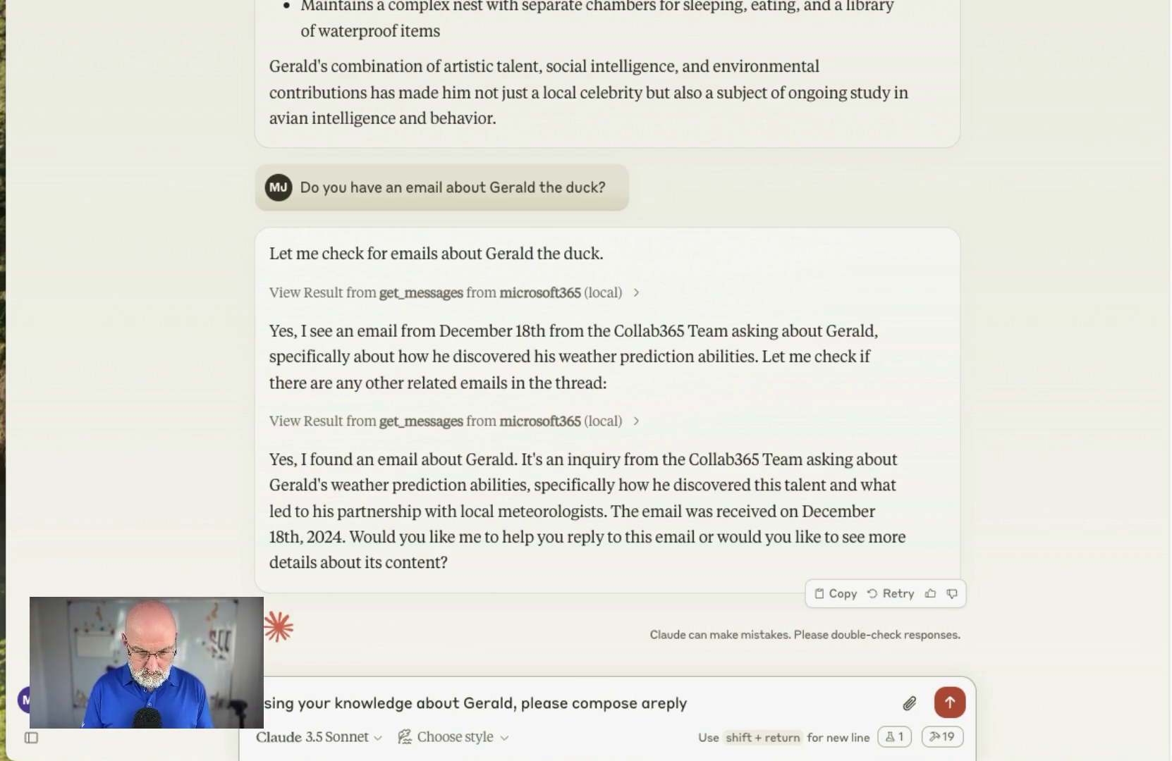
pyautogui.write(' draft')
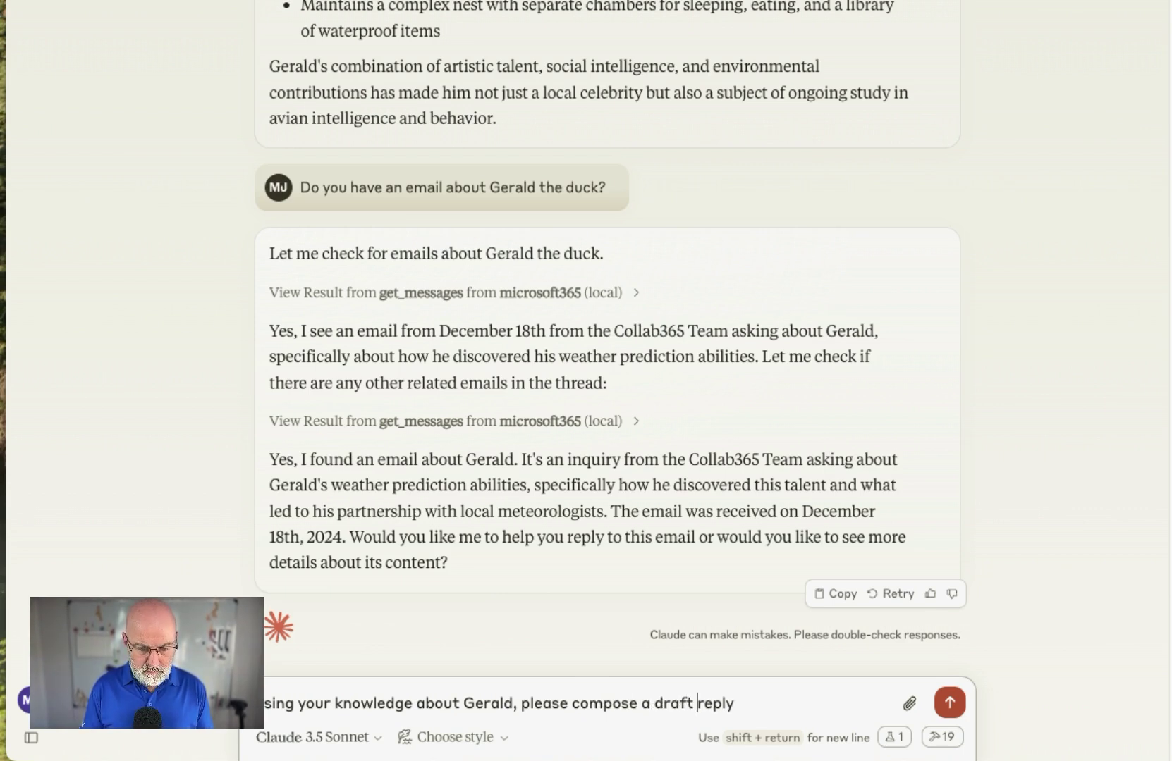
pyautogui.click(734, 703)
pyautogui.write('and an')
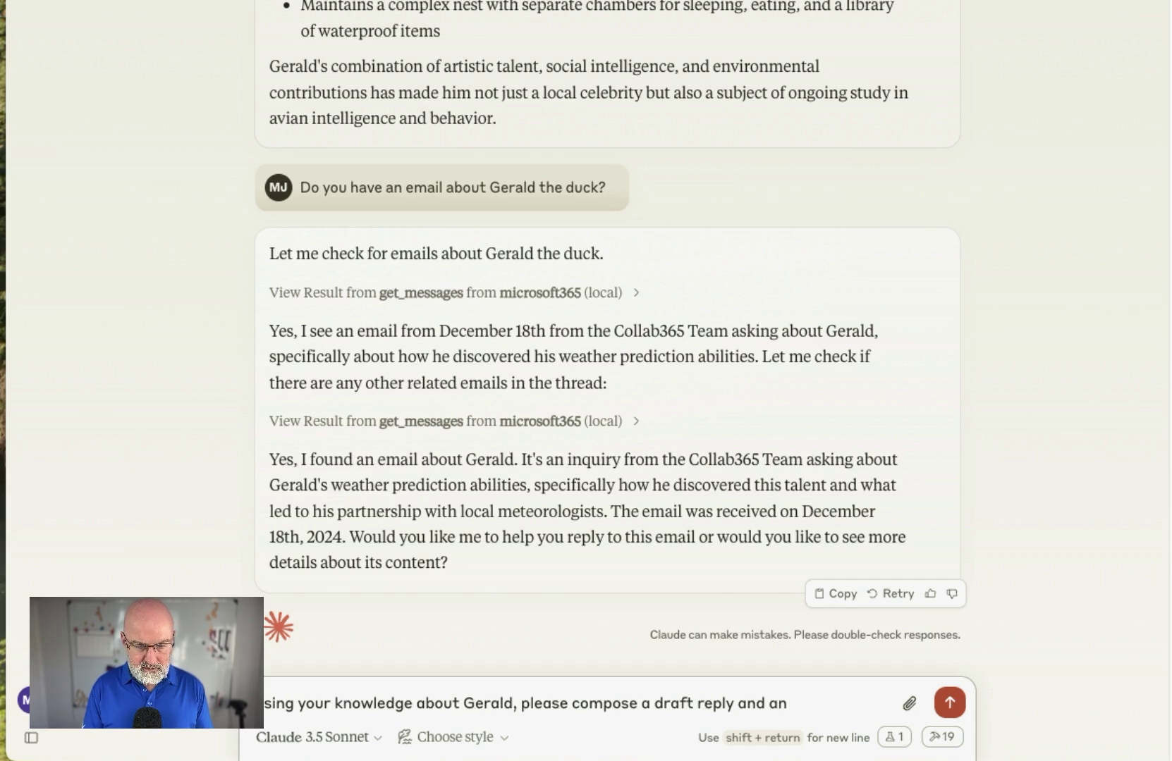
pyautogui.write('swer t')
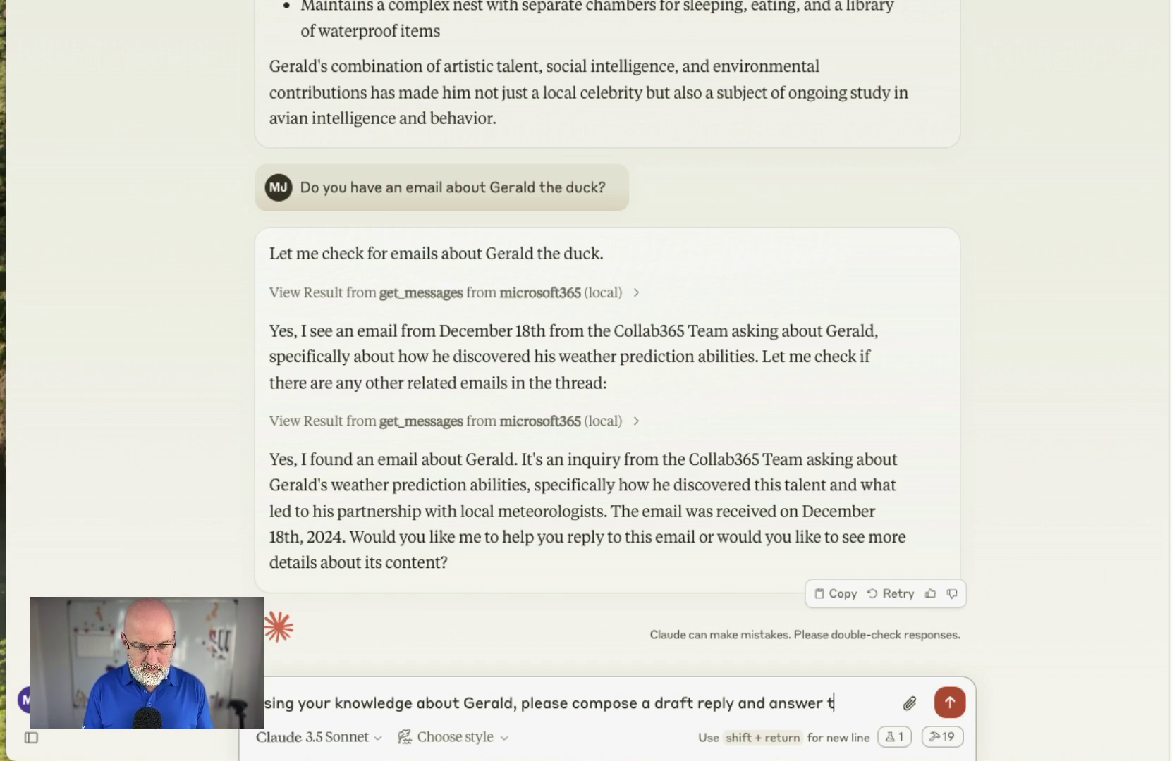
pyautogui.write('he question')
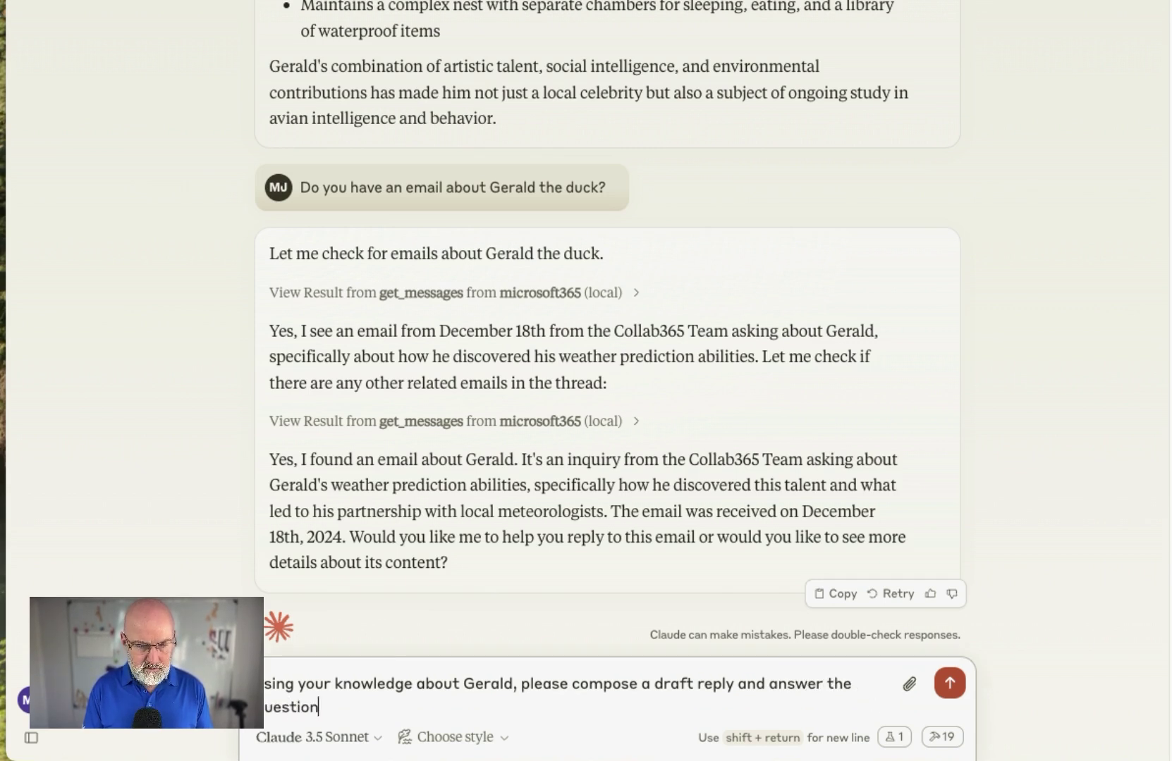
pyautogui.write('s.')
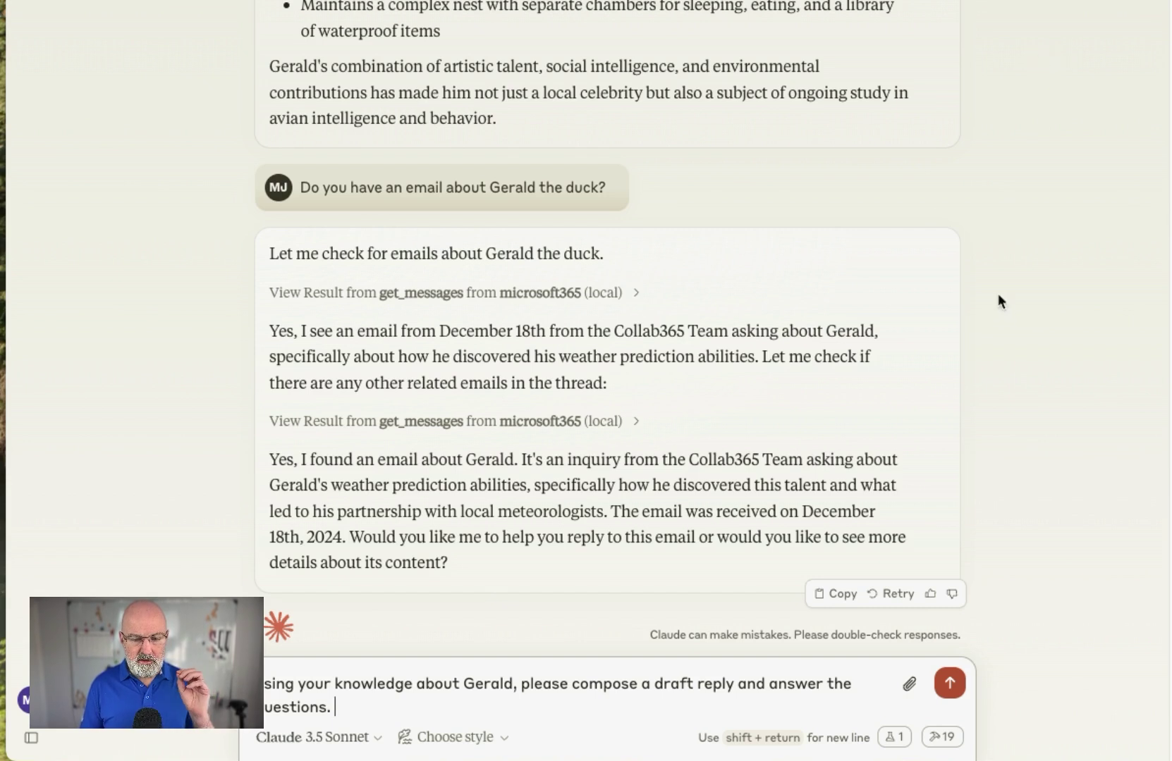
pyautogui.click(951, 686)
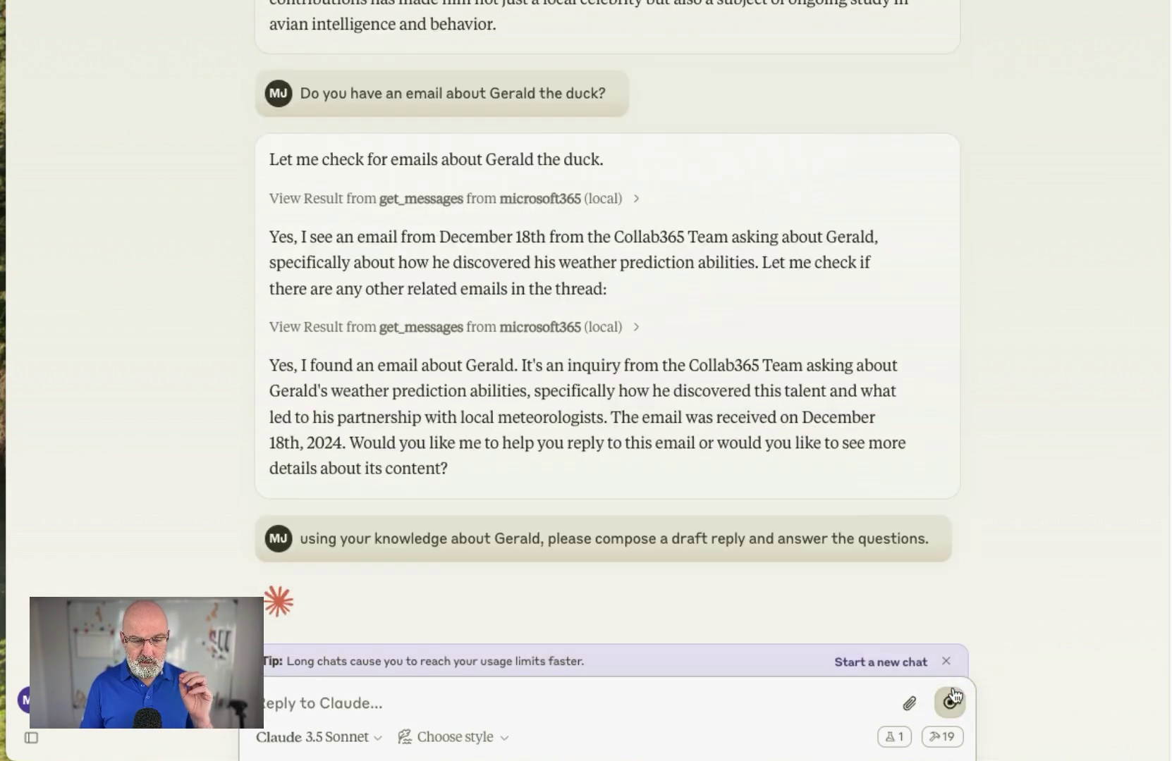